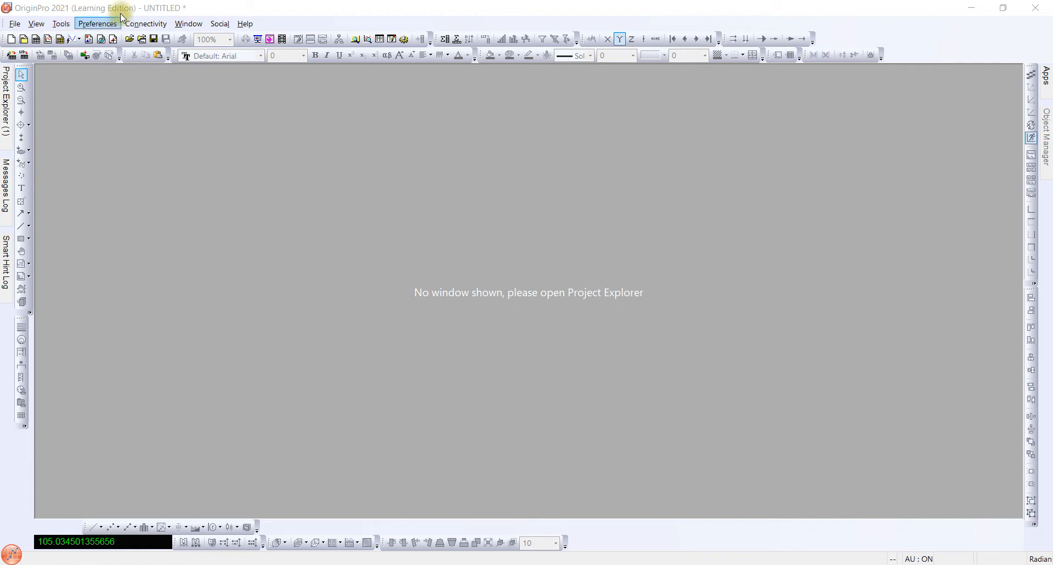
# Create a new workbook and maximize its window
pyautogui.click(36, 40)
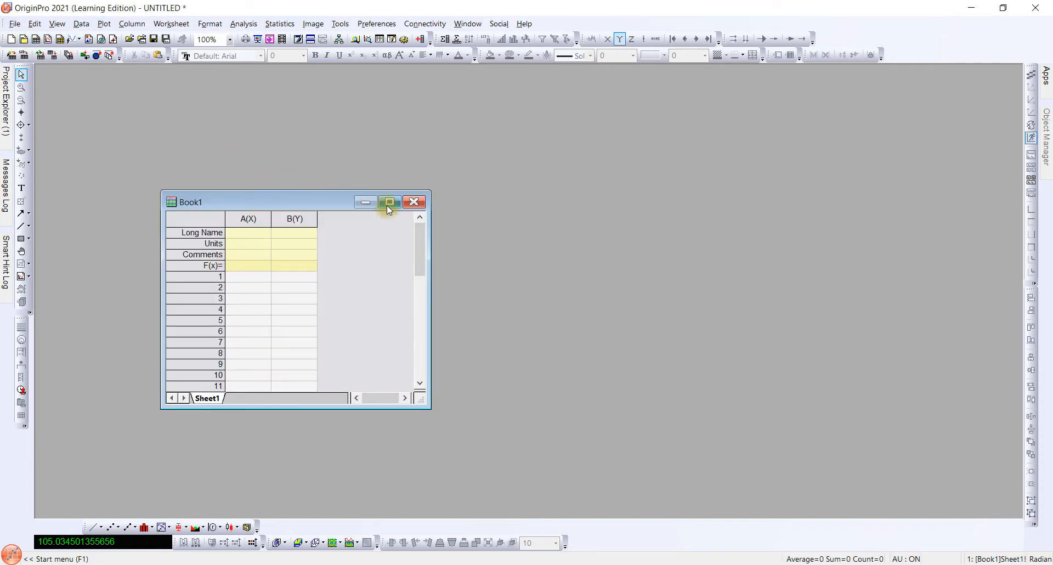
pyautogui.click(389, 202)
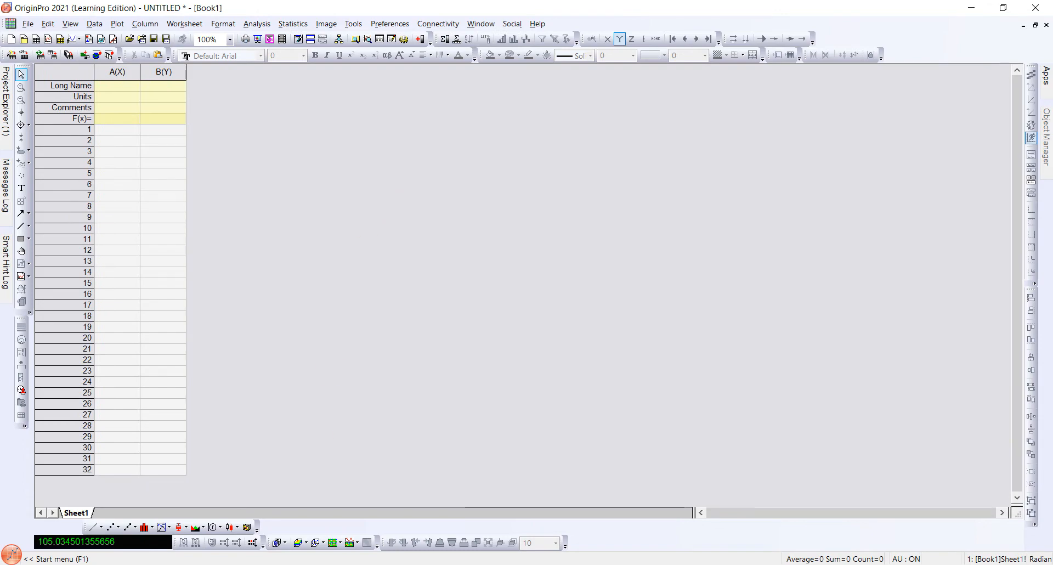
# Switch to the emission scan file in Notepad and delete the header text and blank lines above the 380.00 row
pyautogui.hotkey('alt', 'Tab')
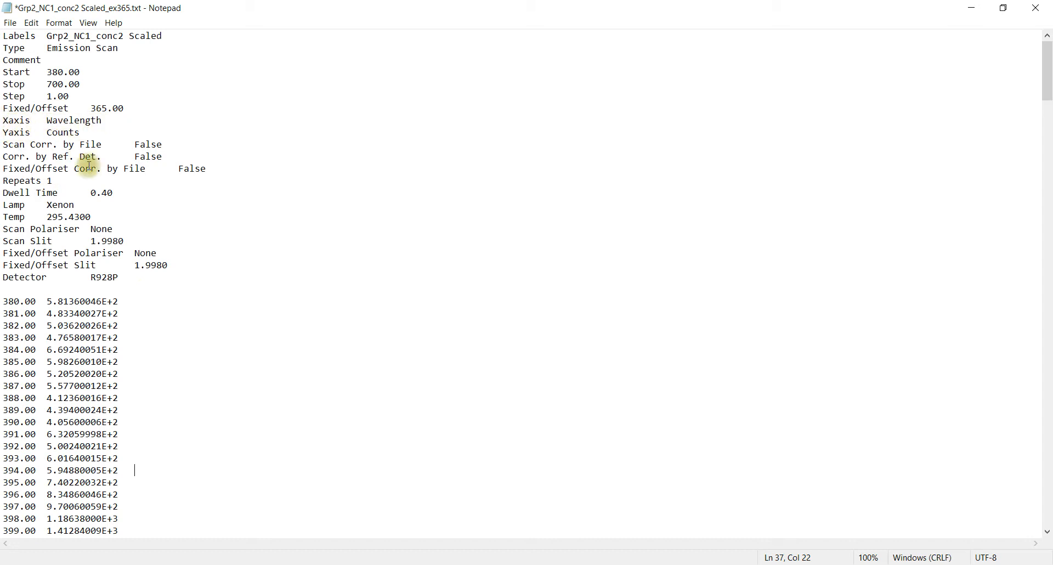
pyautogui.moveTo(120, 274); pyautogui.dragTo(3, 35)
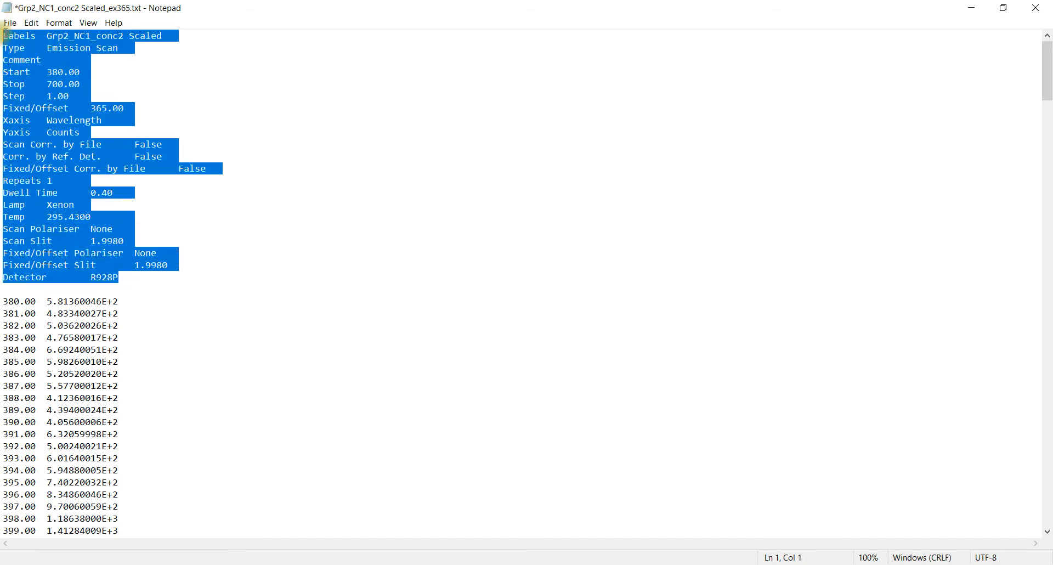
pyautogui.press('Delete')
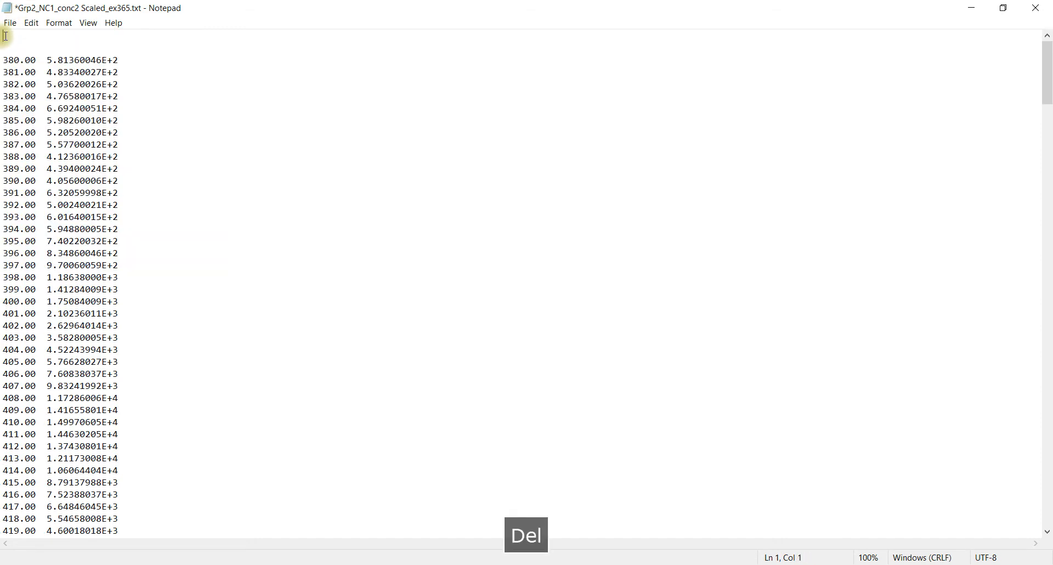
pyautogui.press('Delete')
pyautogui.press('Delete')
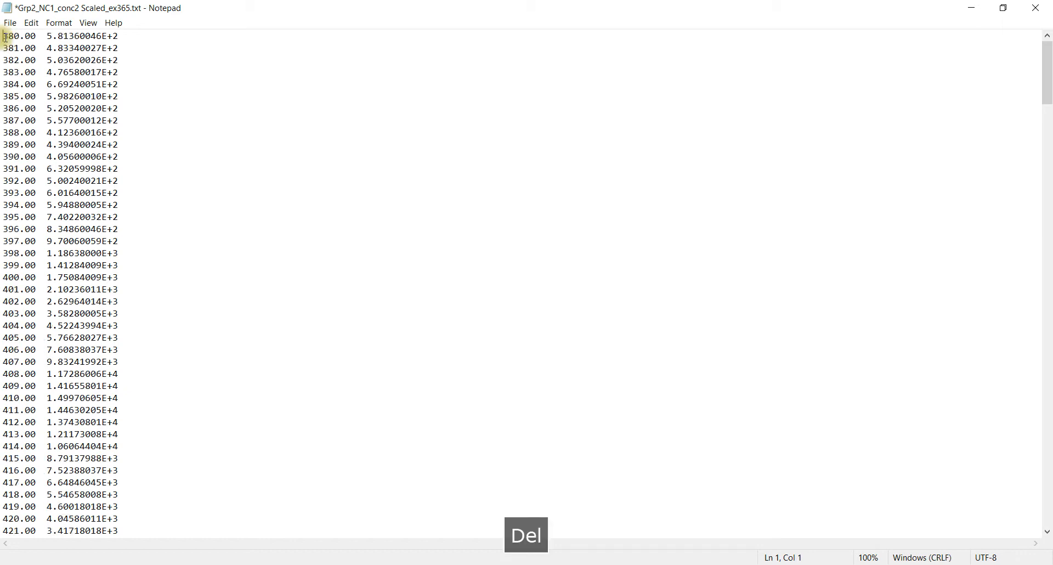
# Copy all the remaining scan data and paste it into Book1 in OriginPro, starting at row 1 of column A
pyautogui.hotkey('ctrl', 'a')
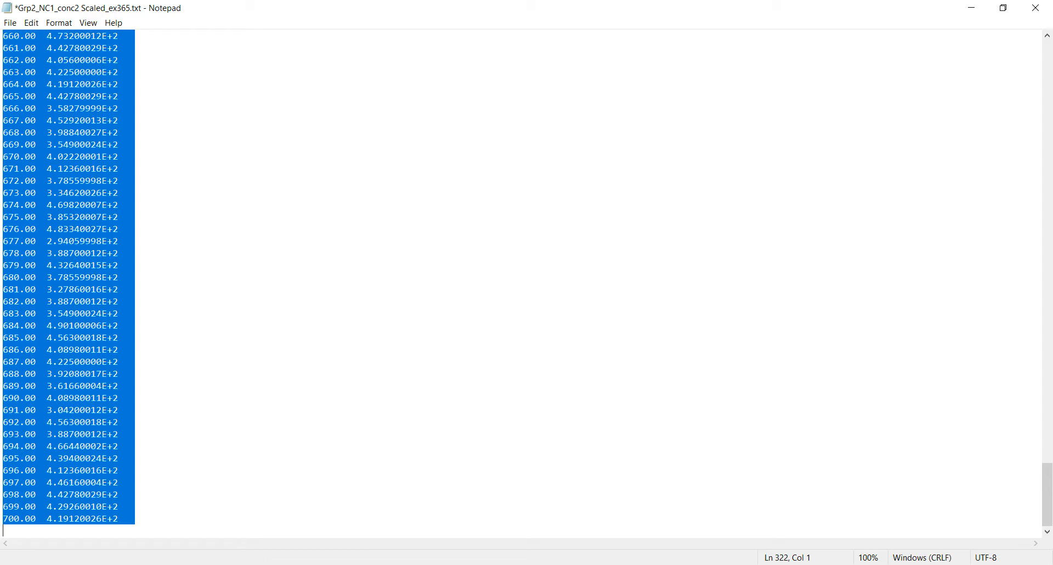
pyautogui.click(252, 564)
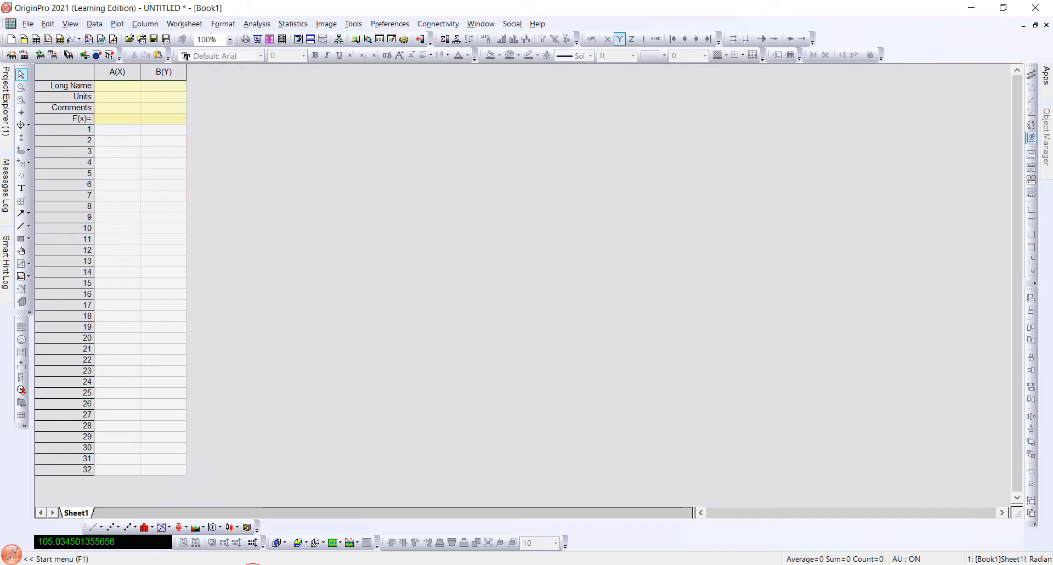
pyautogui.click(109, 131)
pyautogui.hotkey('ctrl', 'v')
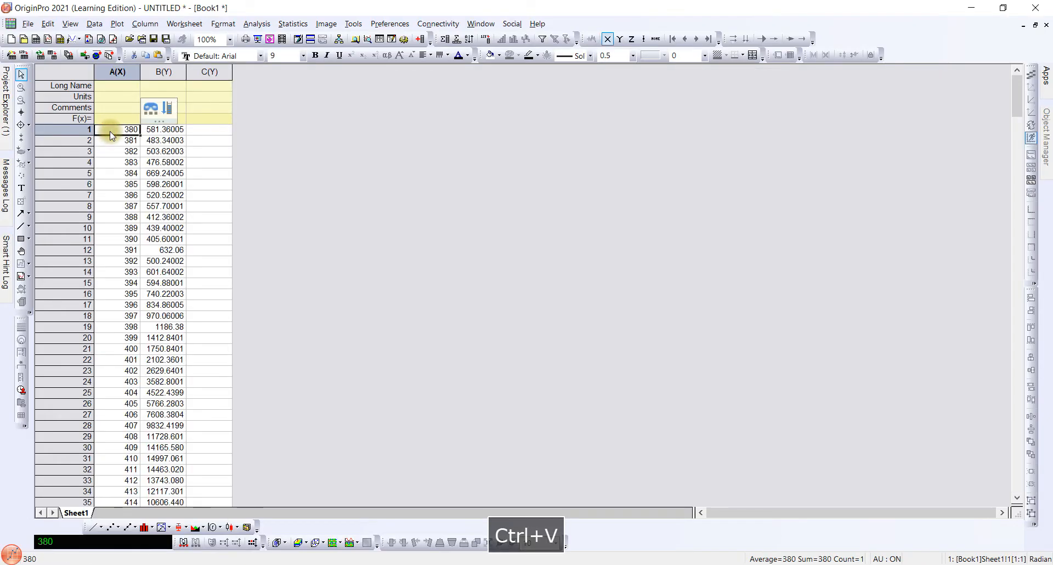
# Set the long names of columns A and B to Wavelength and counts, widening column A to fit its name
pyautogui.click(116, 88)
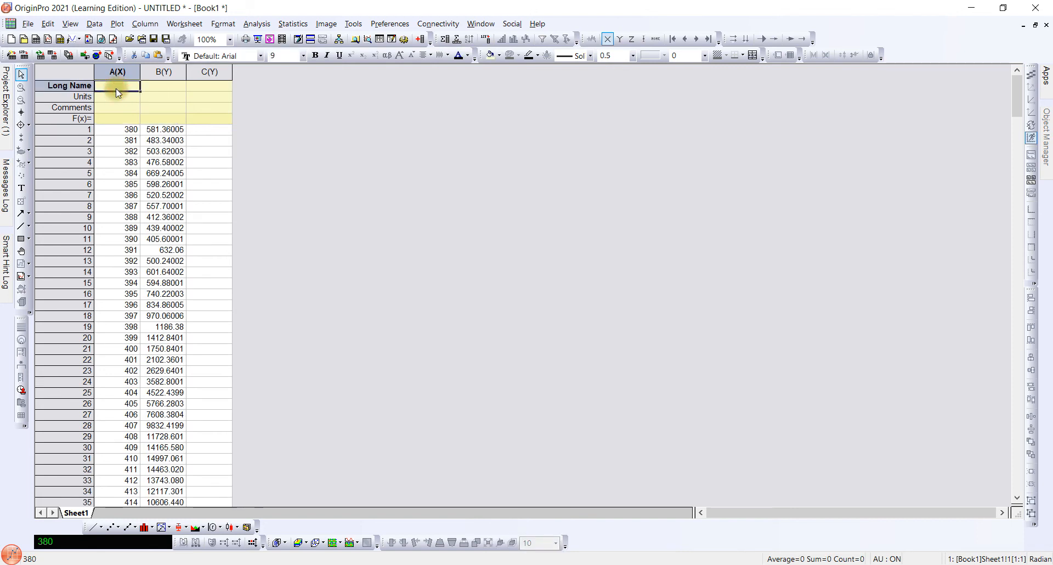
pyautogui.write('Wave')
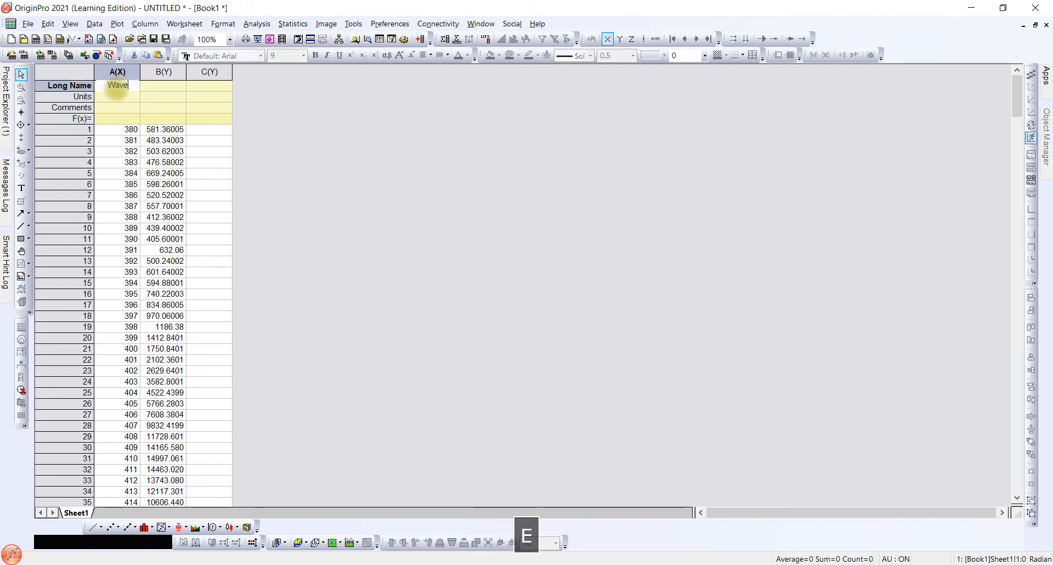
pyautogui.write('length')
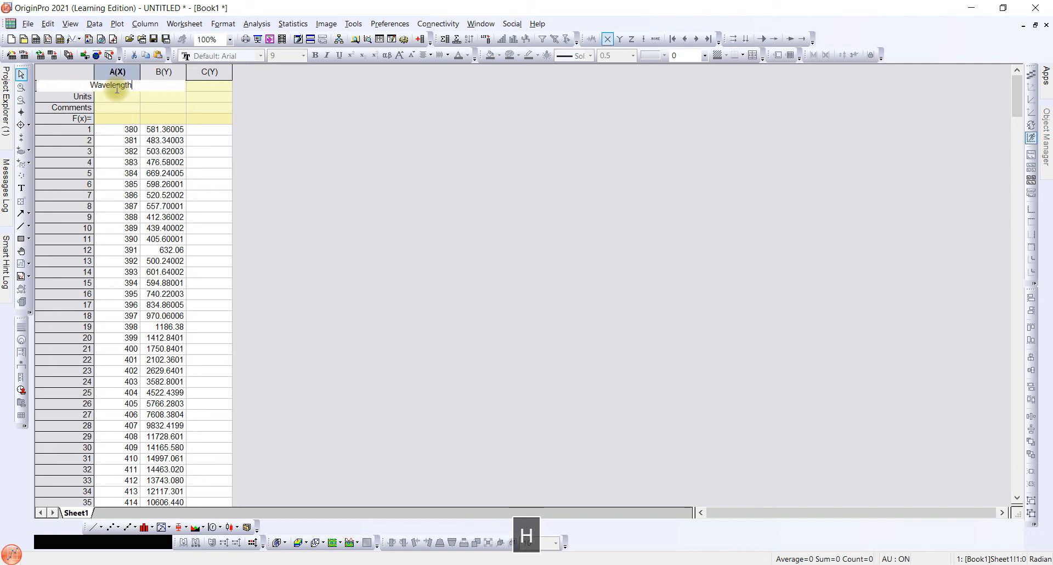
pyautogui.moveTo(142, 71); pyautogui.dragTo(148, 72)
pyautogui.click(158, 87)
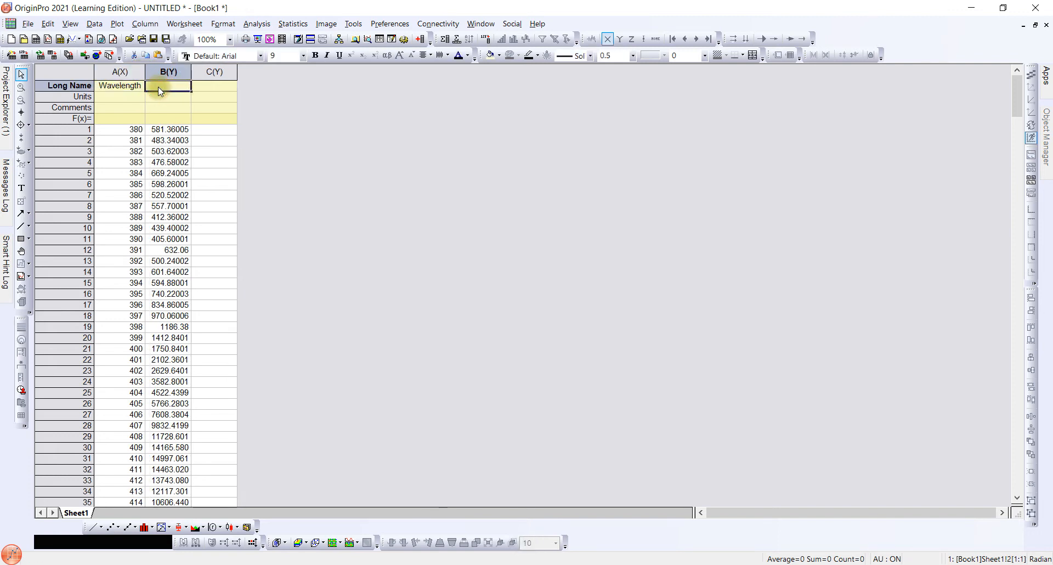
pyautogui.write('counts')
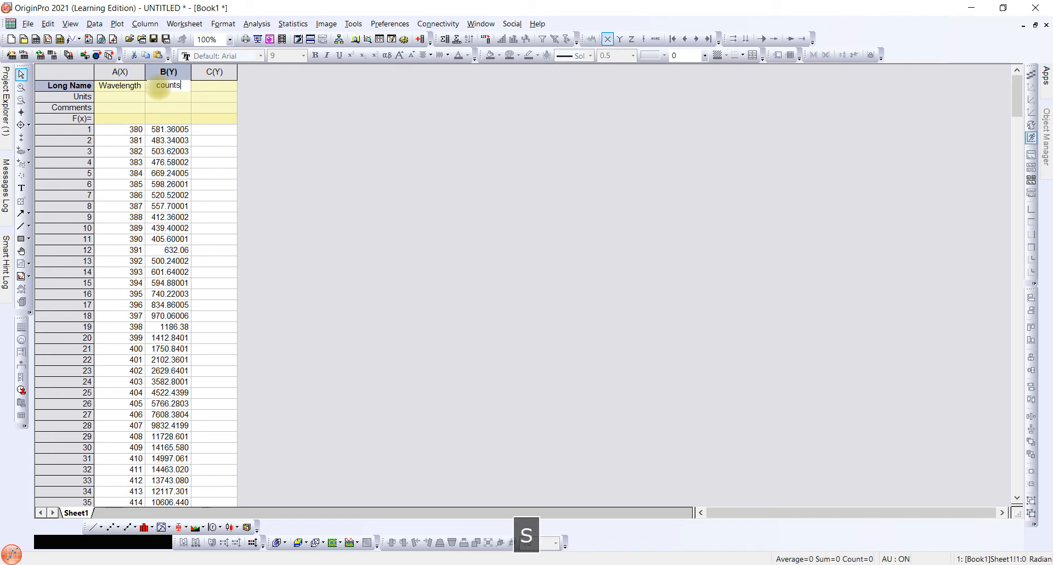
# Delete the empty column C from the worksheet
pyautogui.moveTo(292, 145); pyautogui.dragTo(230, 74)
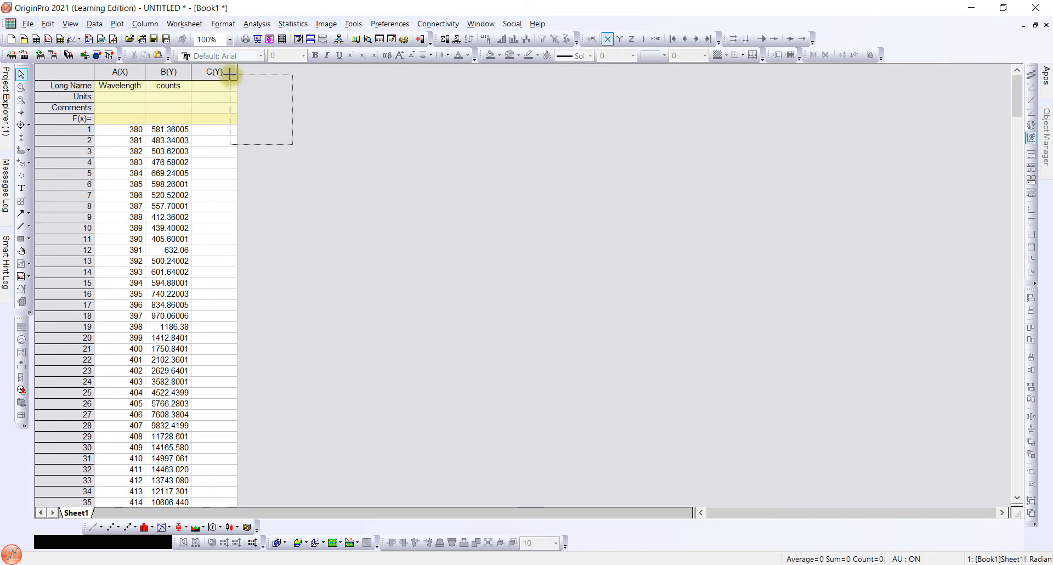
pyautogui.click(222, 70)
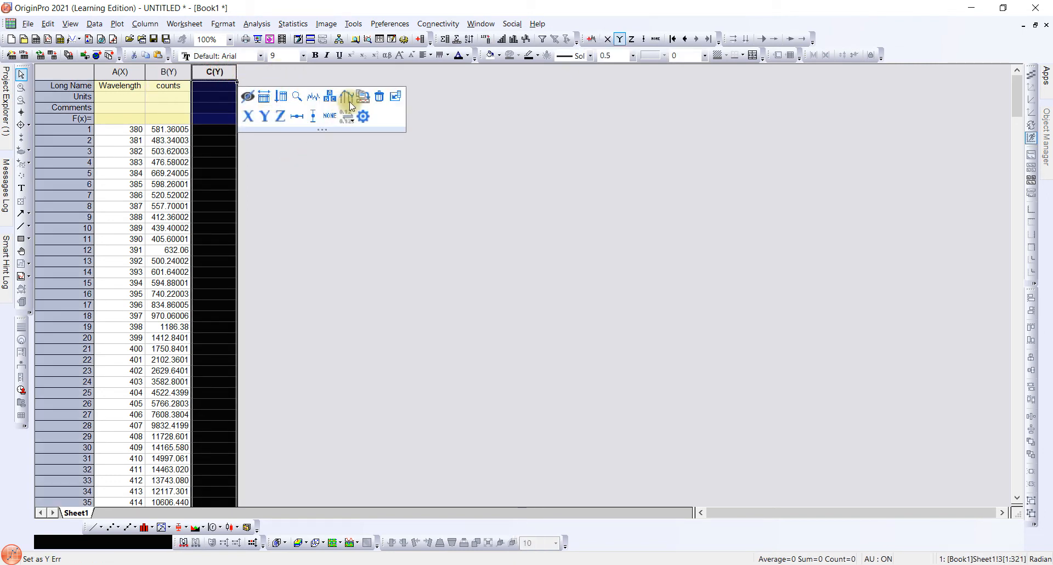
pyautogui.click(378, 97)
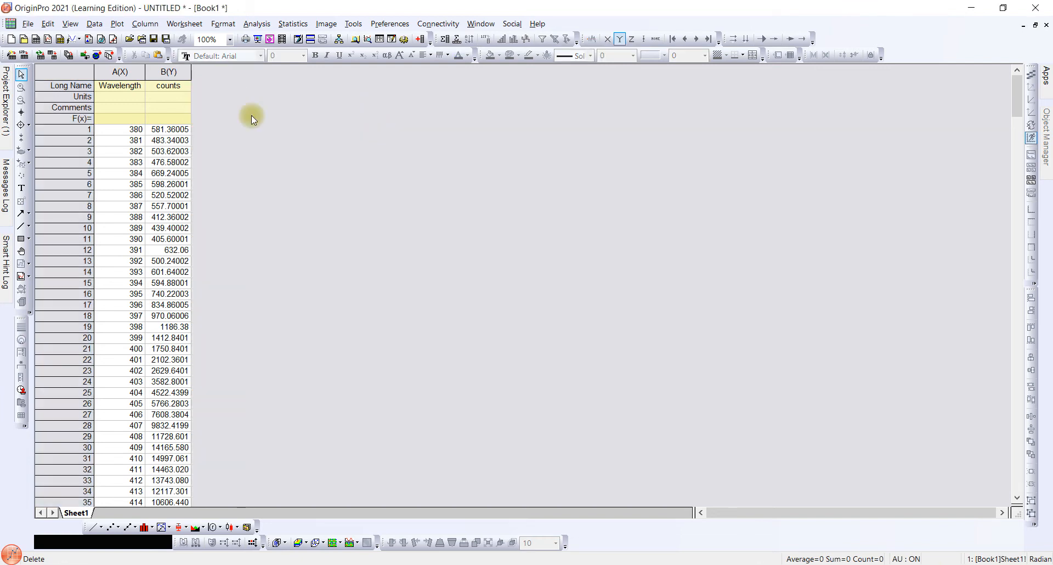
# Plot the Wavelength and counts columns as a line graph
pyautogui.moveTo(129, 66); pyautogui.dragTo(167, 71)
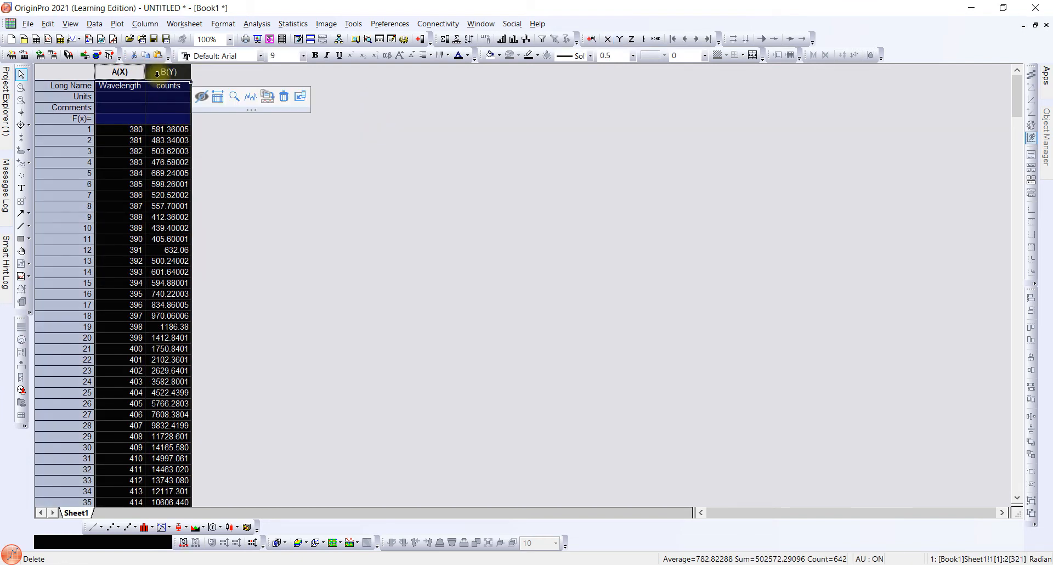
pyautogui.click(117, 24)
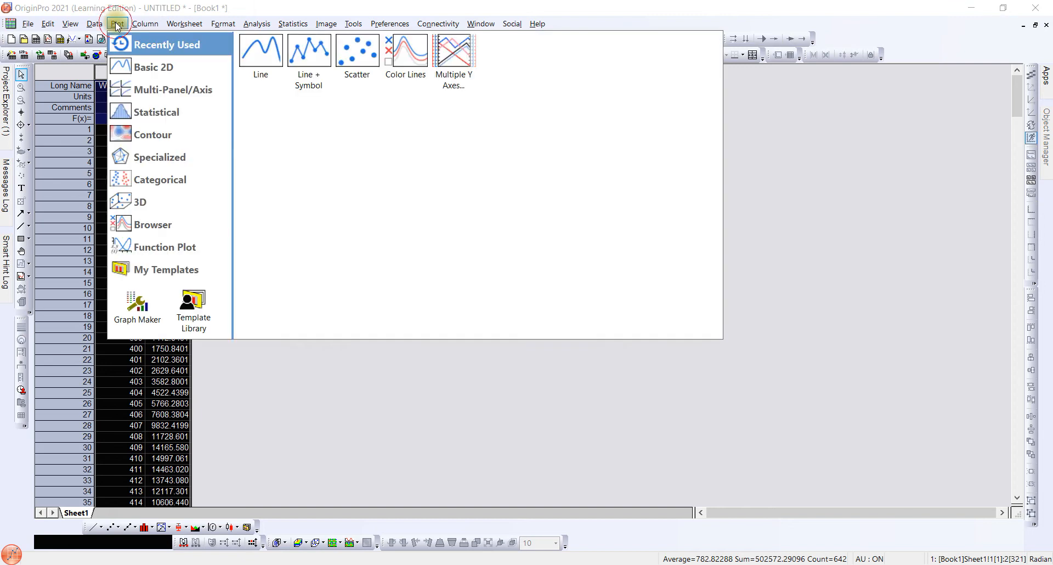
pyautogui.click(254, 51)
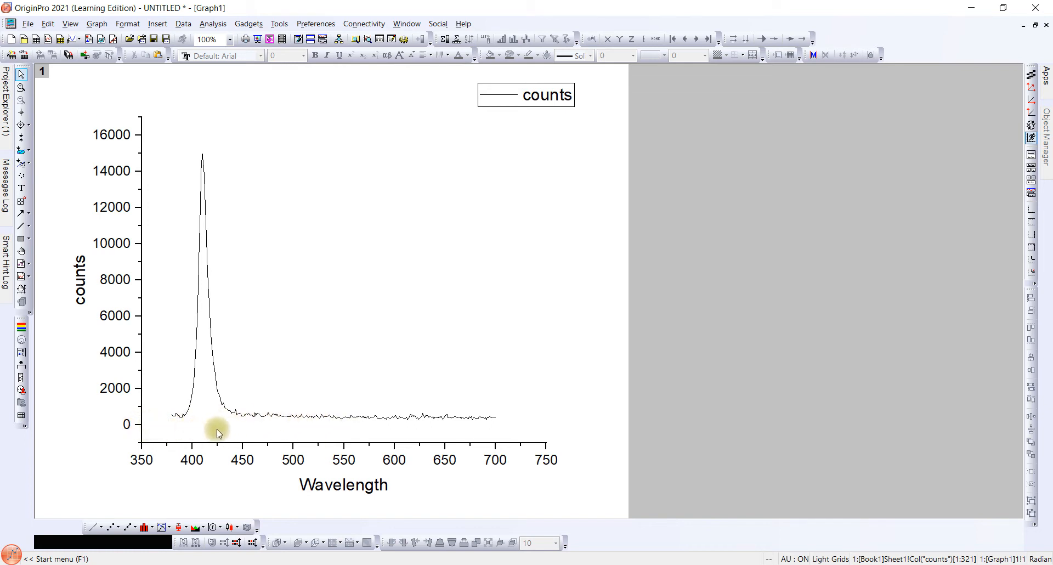
# Open the Peak Analyzer dialog for the counts curve and set its goal to Create Baseline
pyautogui.click(213, 23)
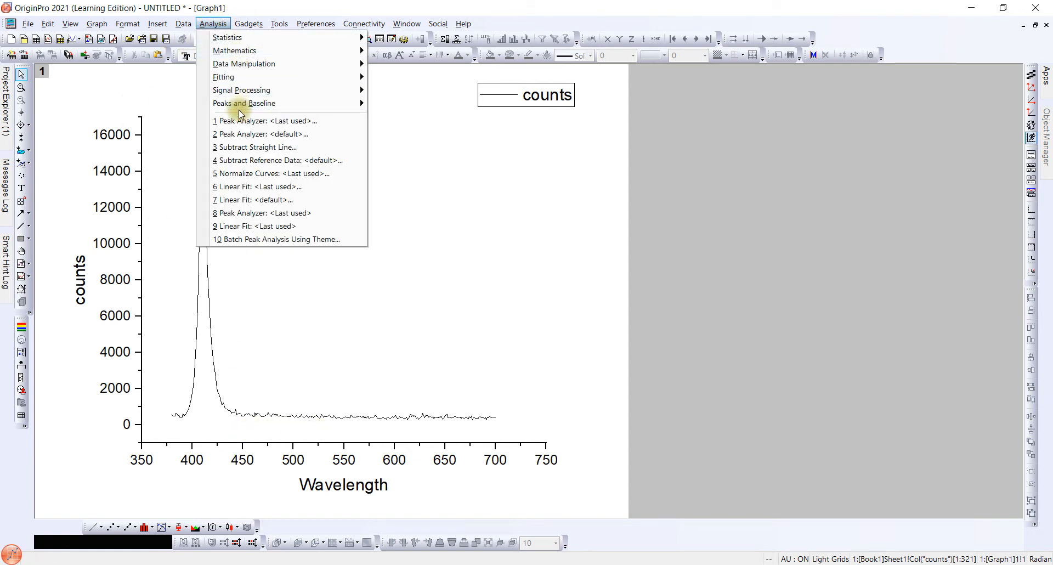
pyautogui.moveTo(239, 104)
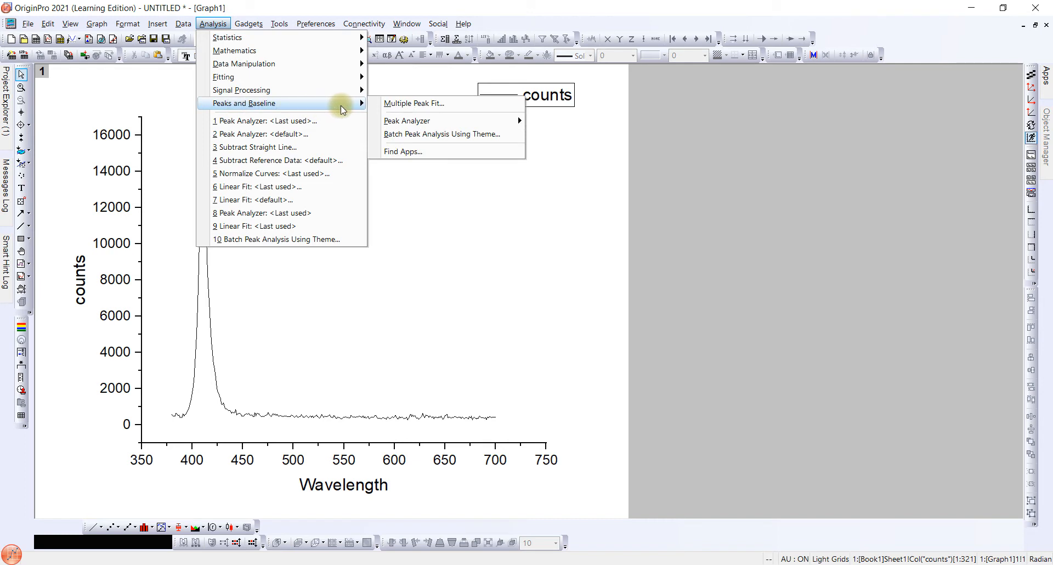
pyautogui.moveTo(396, 120)
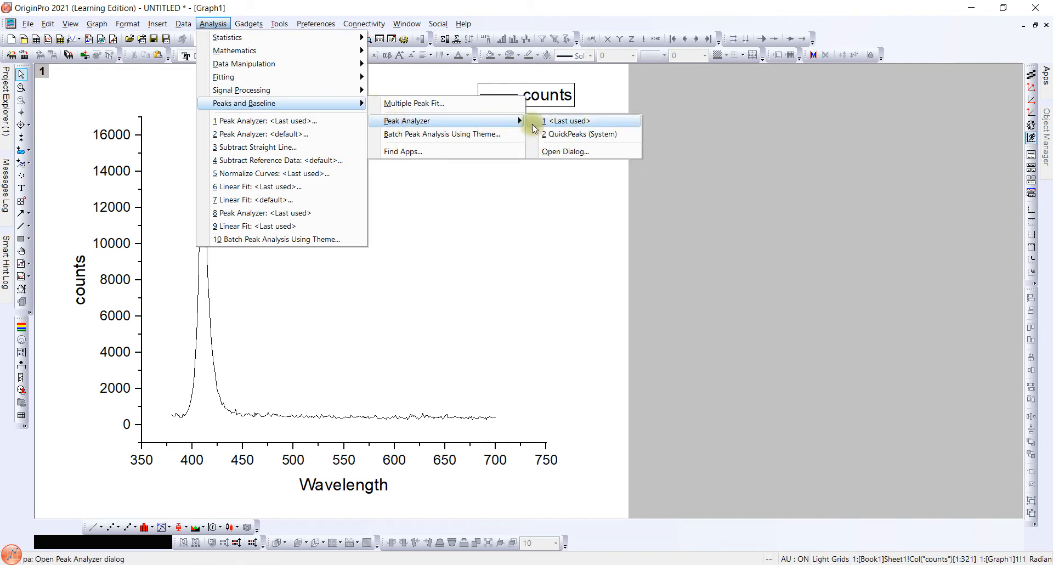
pyautogui.click(541, 152)
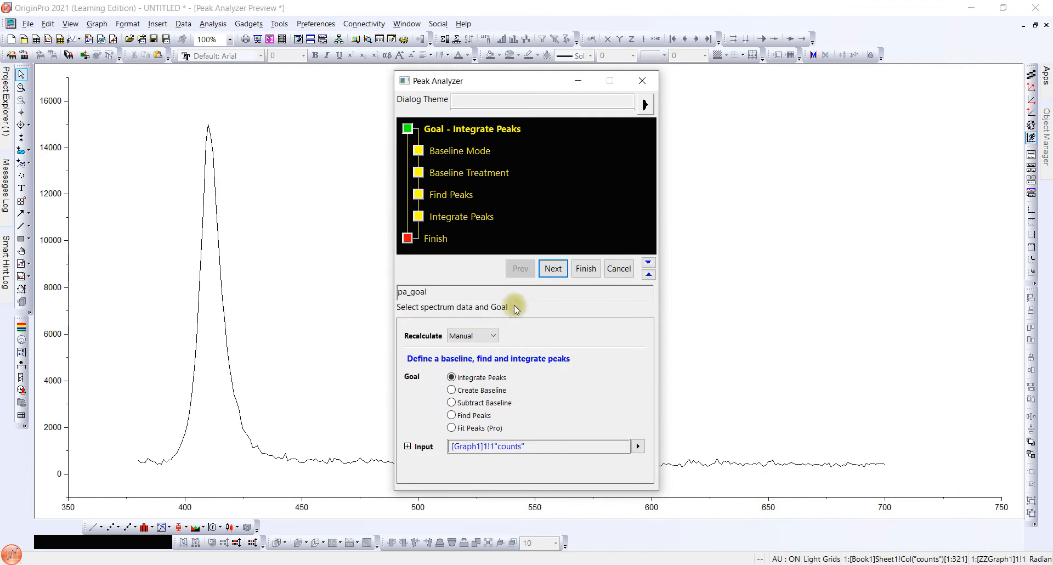
pyautogui.click(451, 390)
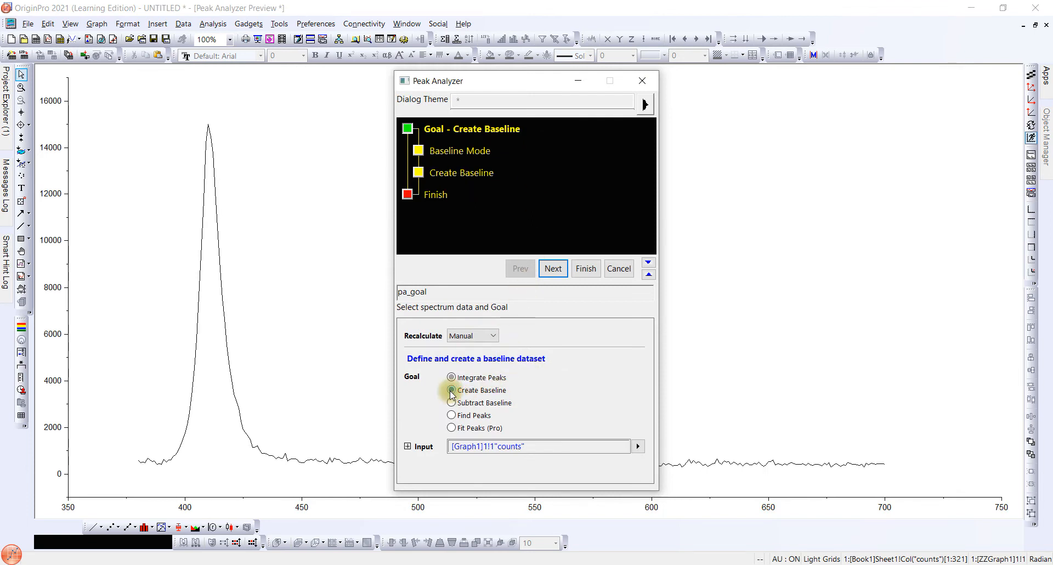
# Proceed to the baseline mode settings and find 8 baseline anchor points with the User Defined mode
pyautogui.click(552, 268)
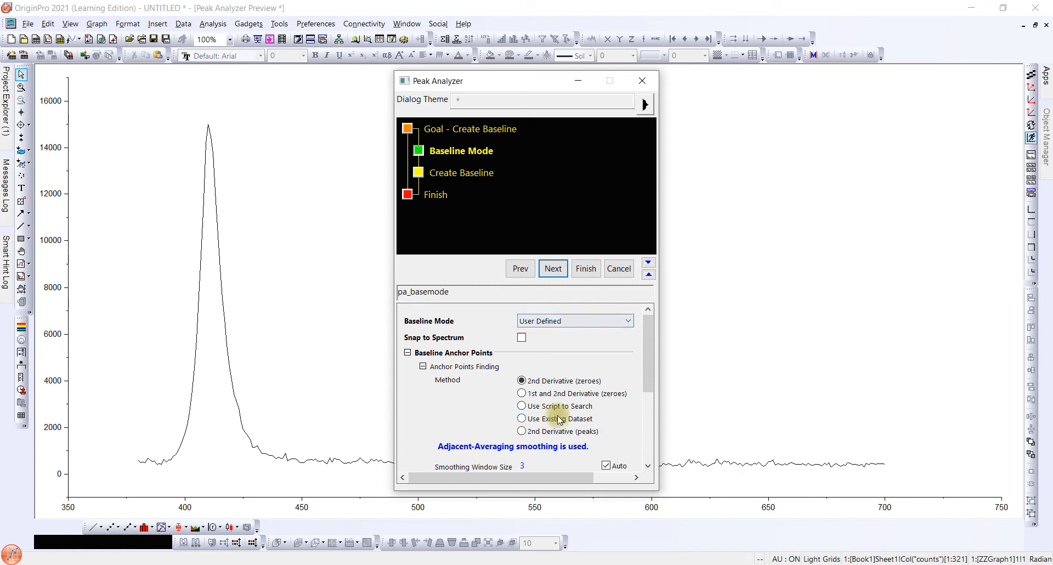
pyautogui.moveTo(644, 380); pyautogui.dragTo(641, 439)
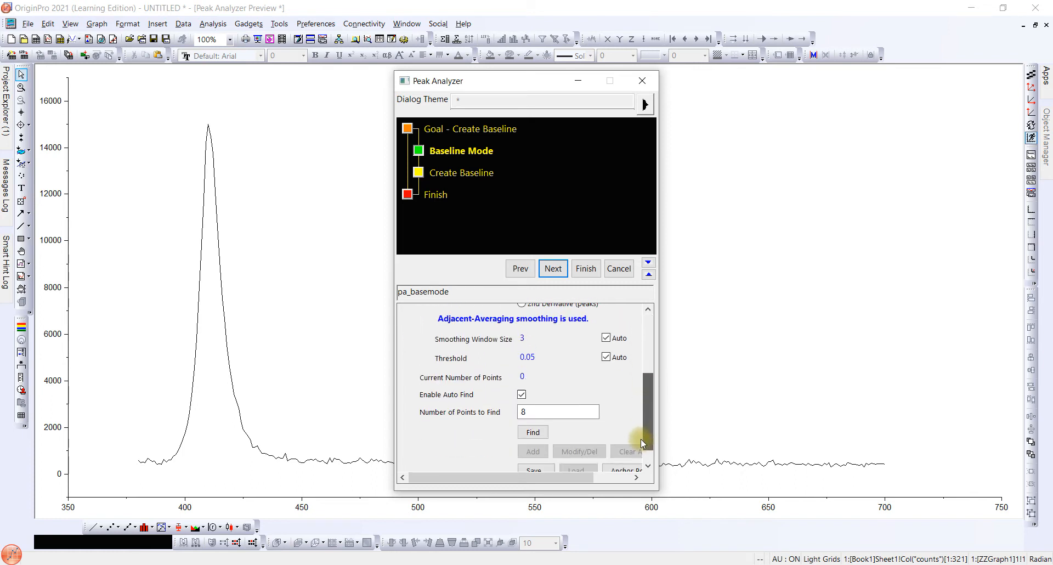
pyautogui.click(533, 434)
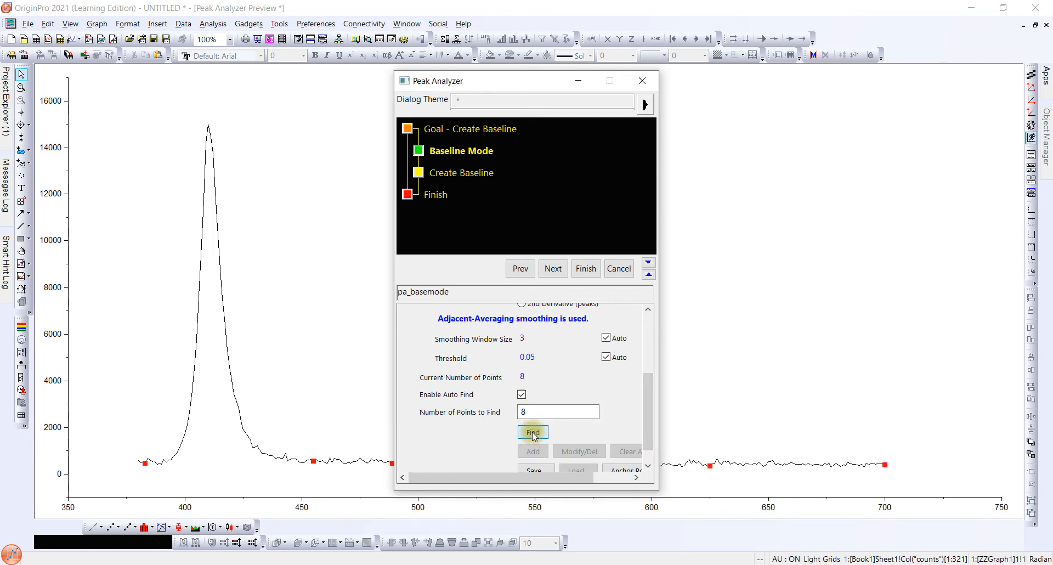
# Modify the baseline anchor points near wavelengths 523 and 557, lowering both slightly onto the spectrum
pyautogui.click(559, 269)
pyautogui.click(565, 337)
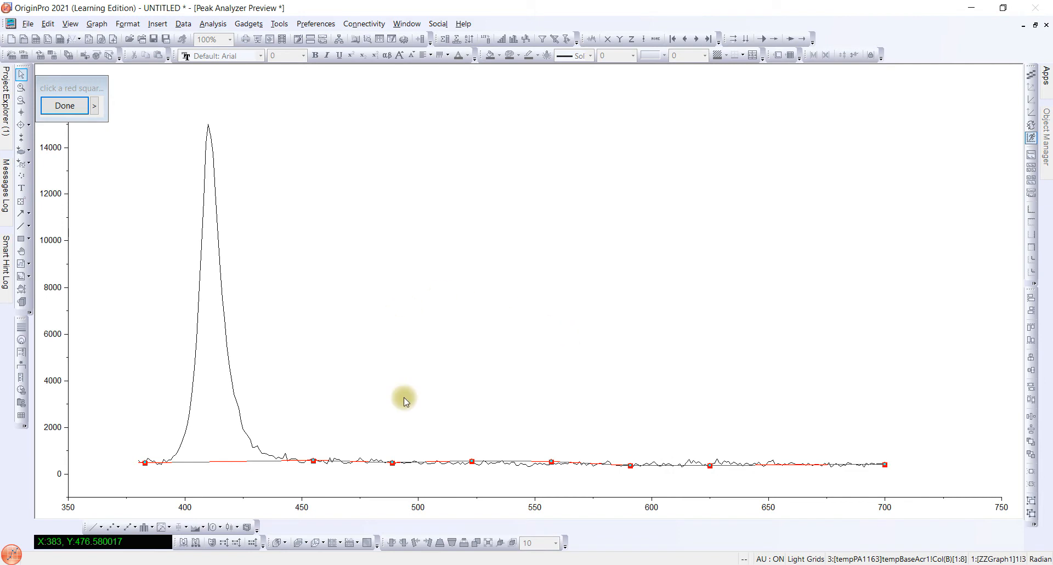
pyautogui.click(472, 461)
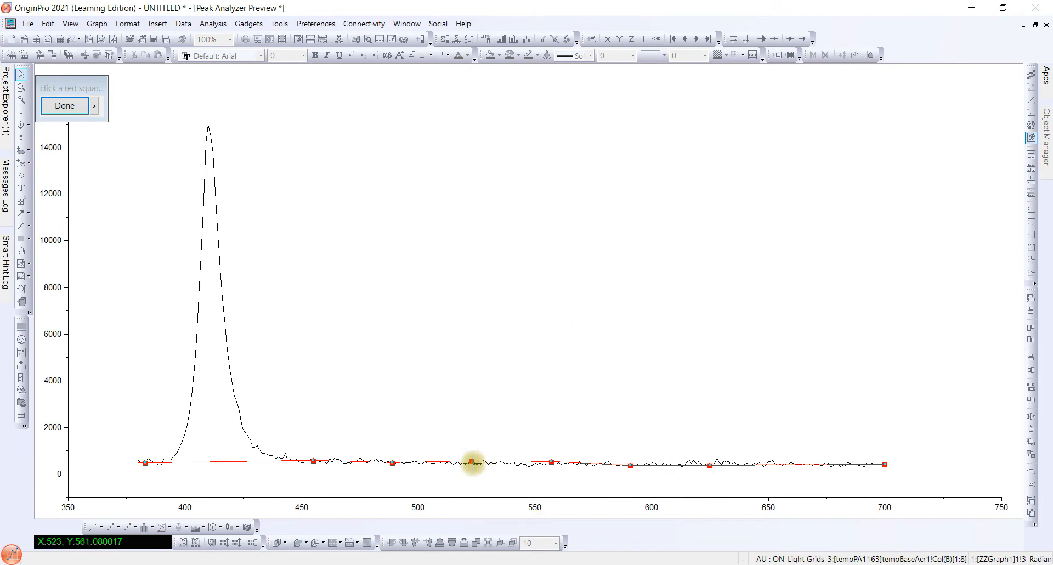
pyautogui.click(551, 462)
pyautogui.moveTo(552, 461); pyautogui.dragTo(552, 465)
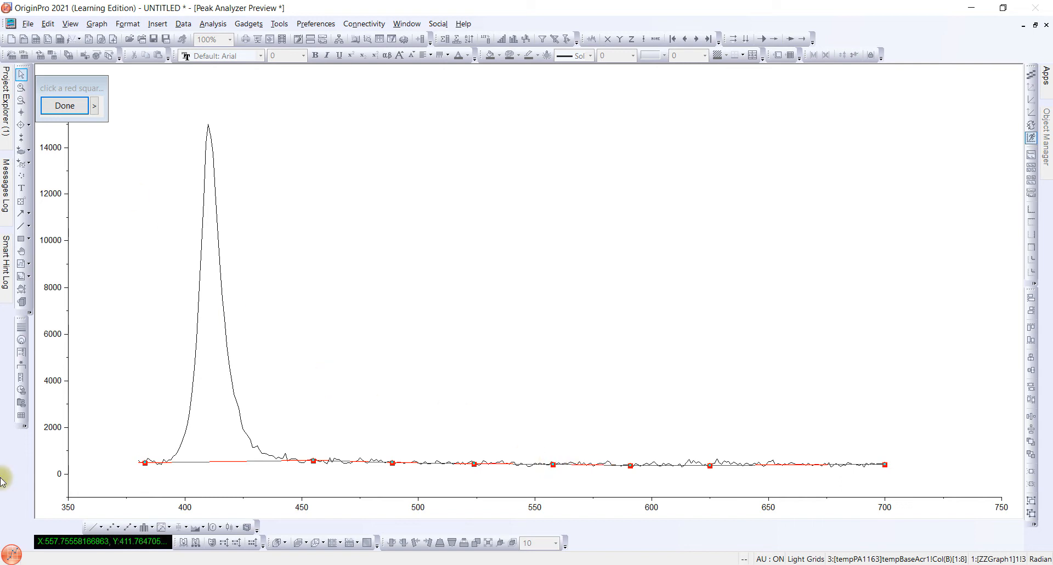
pyautogui.click(65, 105)
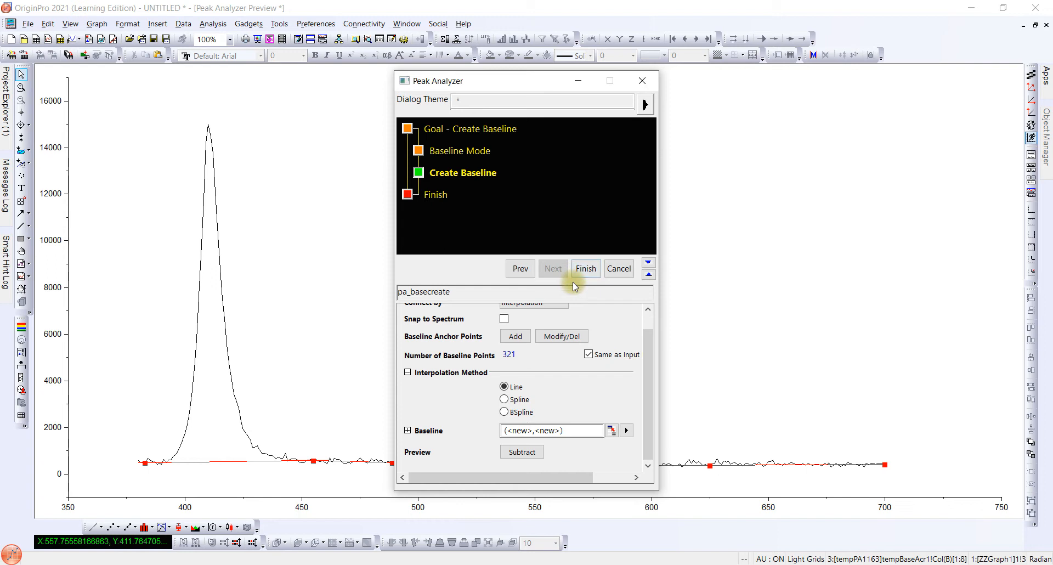
# Preview the baseline subtraction with line interpolation and finish the Peak Analyzer to create the baseline
pyautogui.click(522, 452)
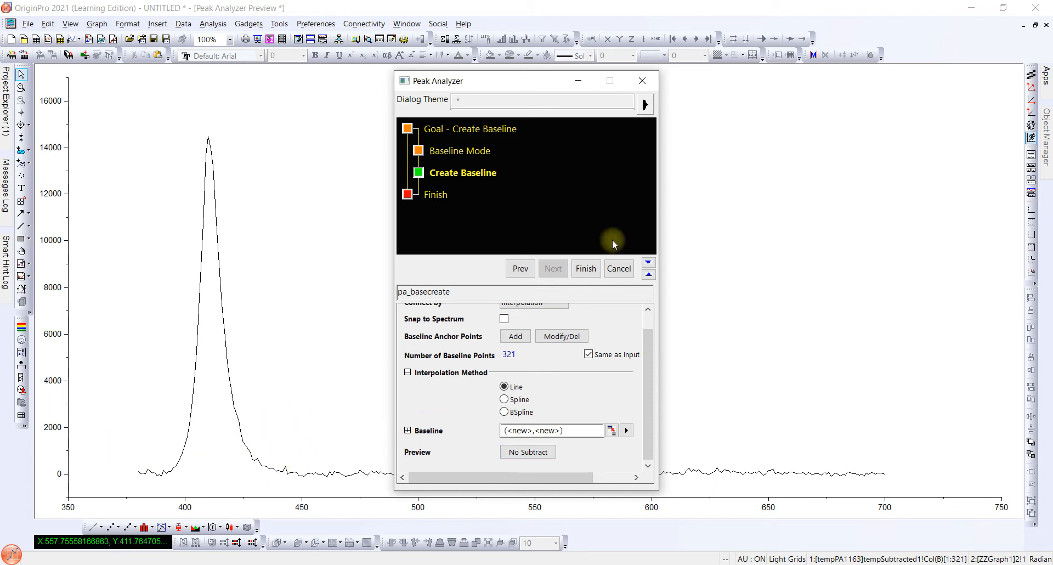
pyautogui.click(585, 268)
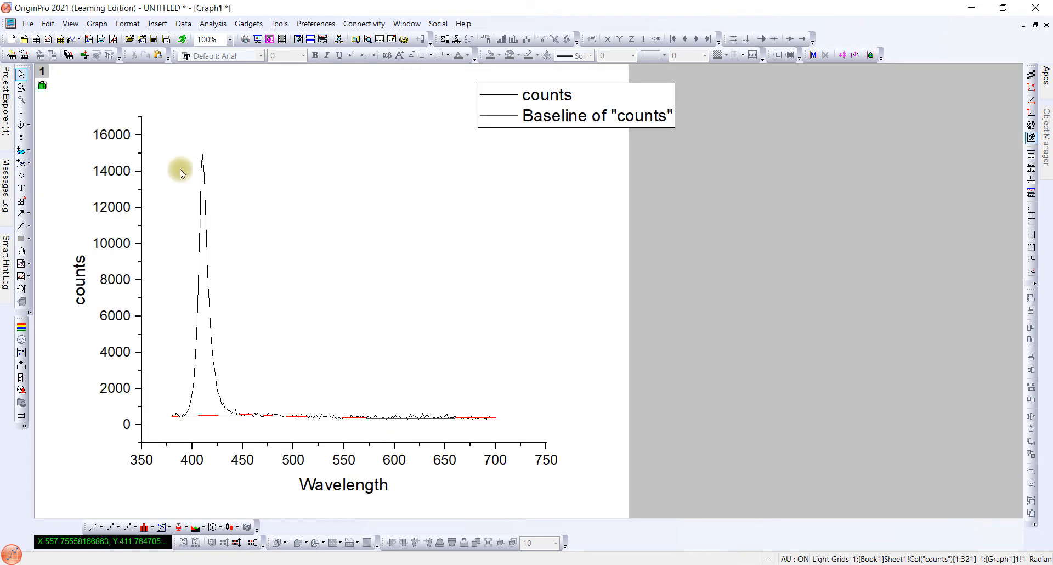
# Return to the Book1 worksheet and add a new column after the baseline columns
pyautogui.moveTo(5, 126)
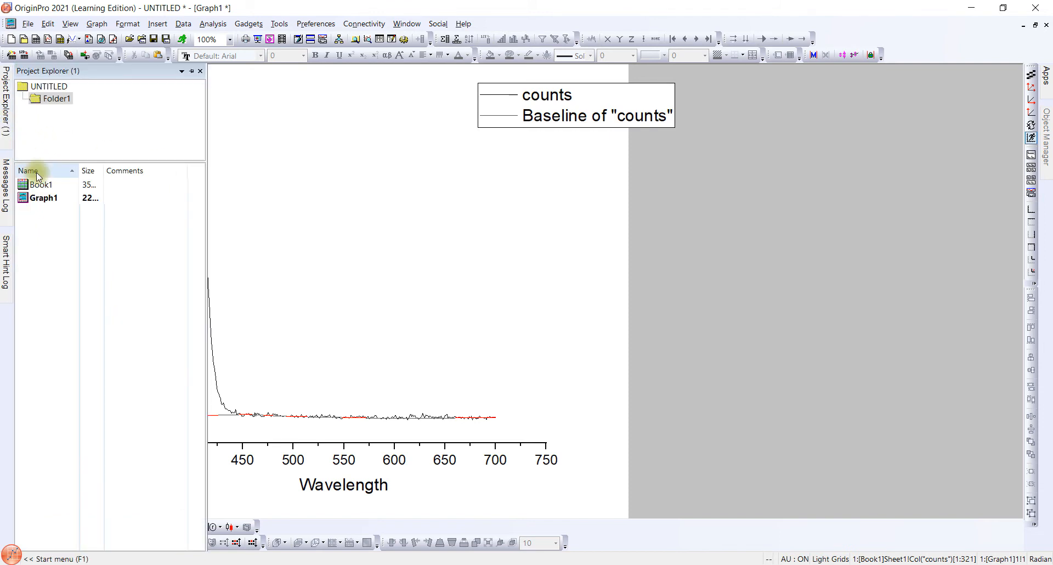
pyautogui.doubleClick(46, 186)
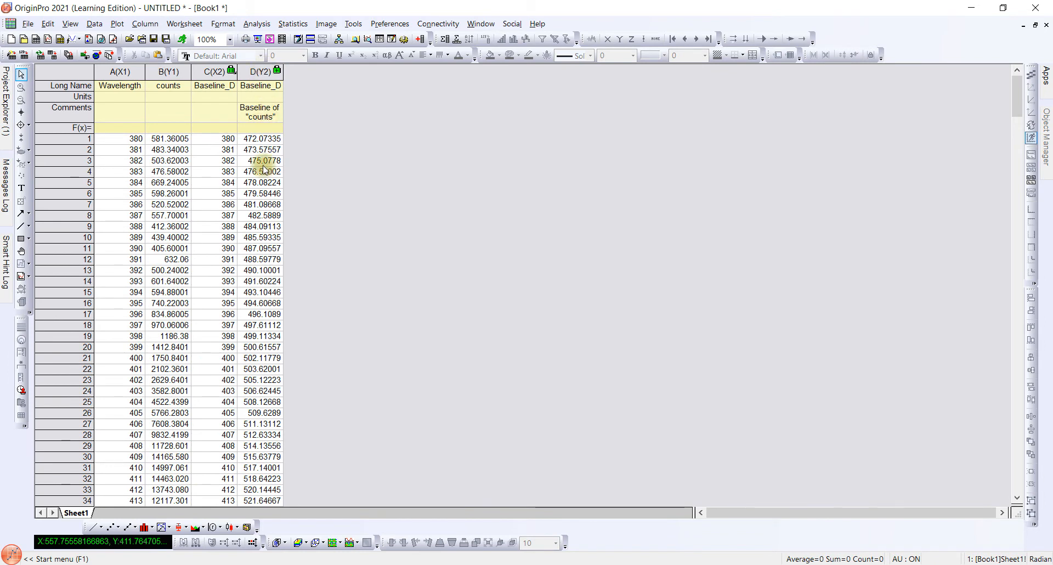
pyautogui.click(420, 39)
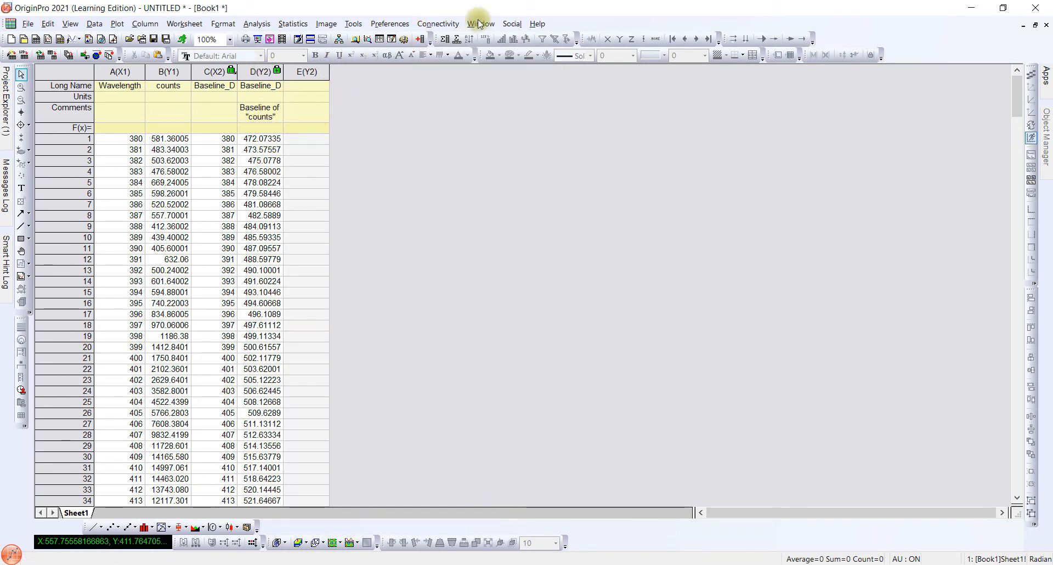
# Fill column E with the baseline-subtracted counts using the column formula col(b)-col(d)
pyautogui.click(291, 127)
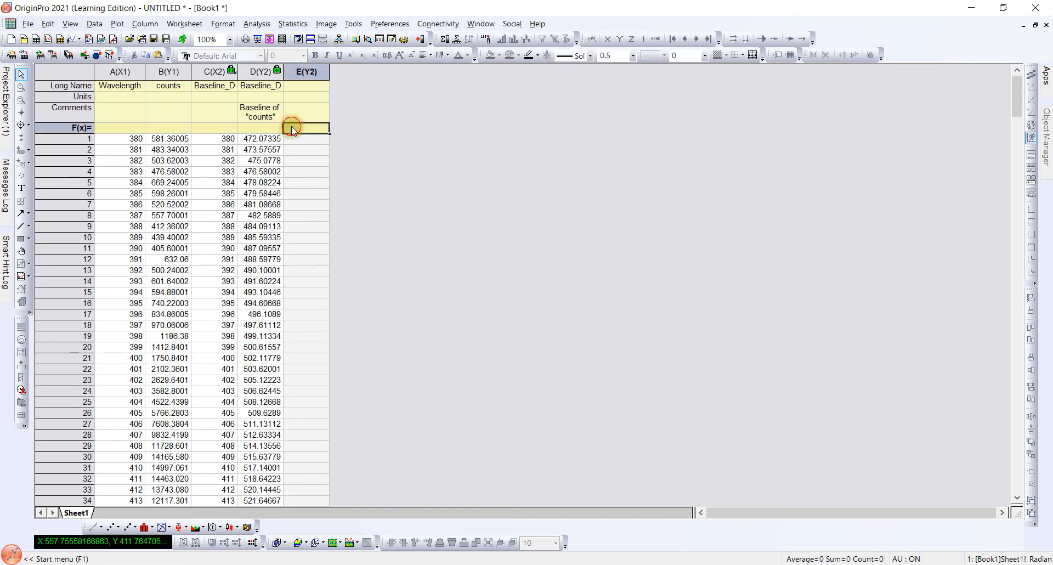
pyautogui.write('co')
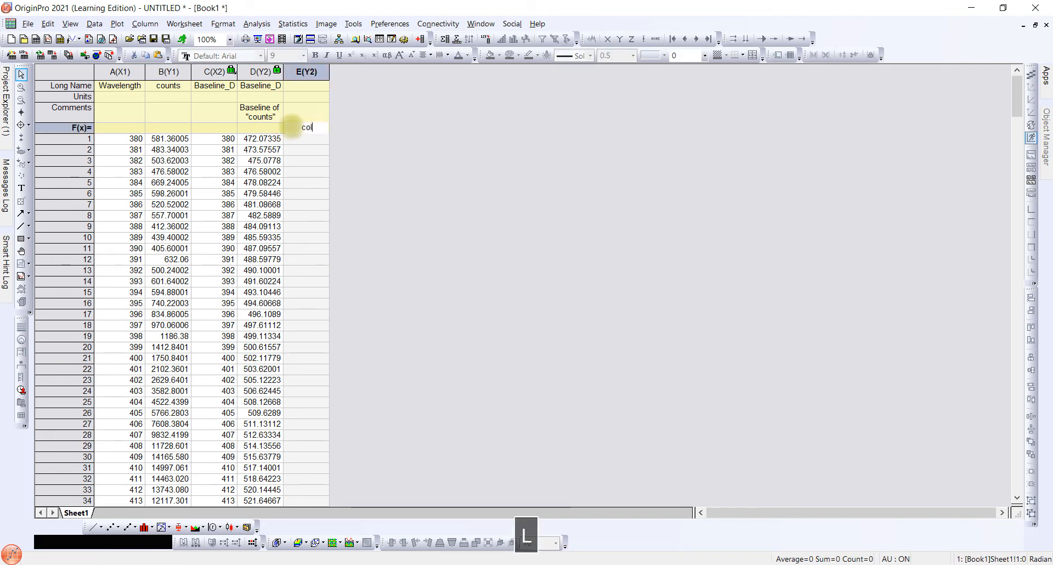
pyautogui.write('l')
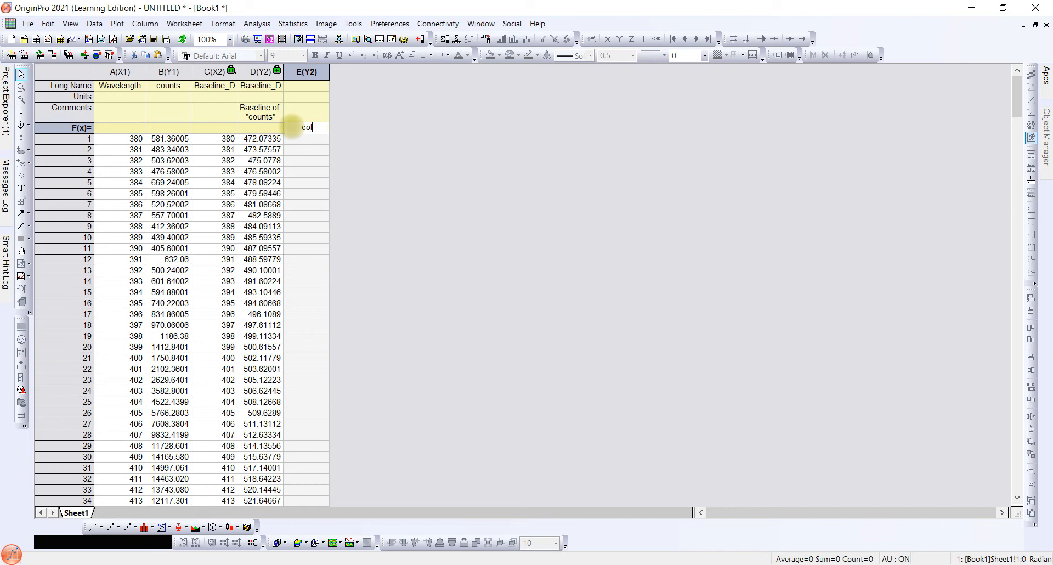
pyautogui.write('(b)-col(')
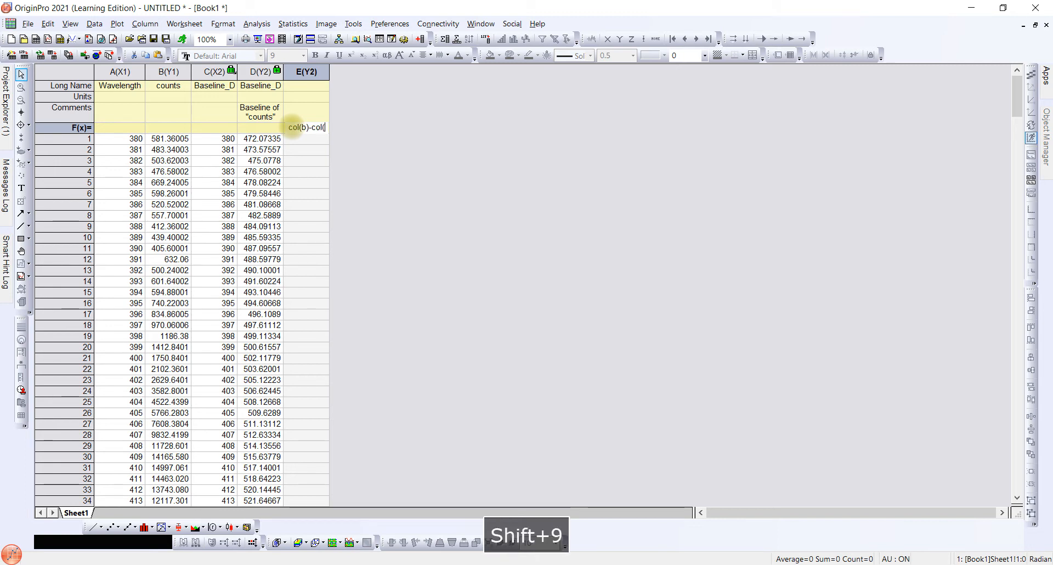
pyautogui.write('d)')
pyautogui.press('Return')
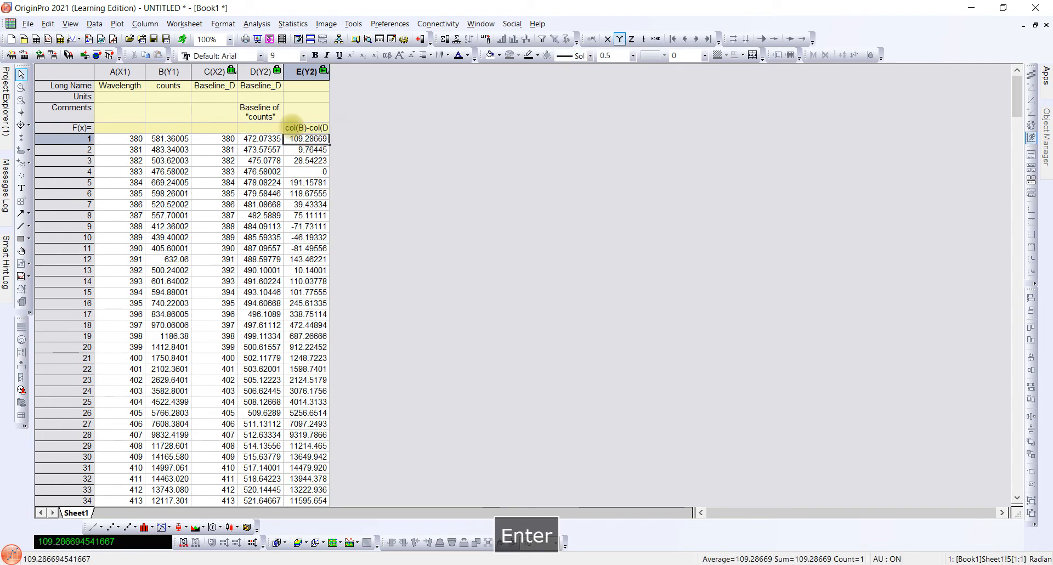
# Set the long name of column E to "baseline corrected value" and widen the column
pyautogui.click(294, 87)
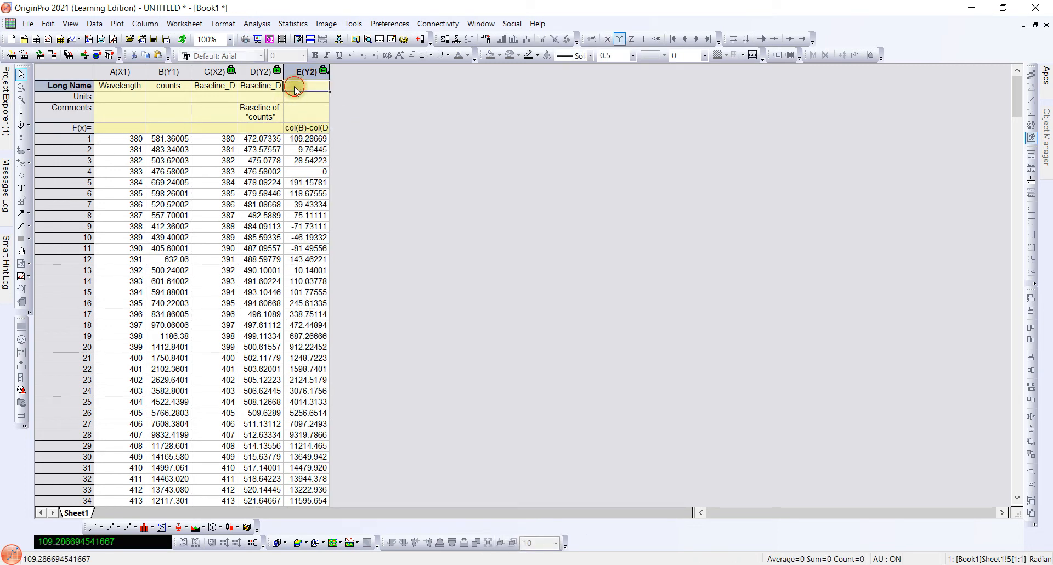
pyautogui.write('baselimn')
pyautogui.press('BackSpace')
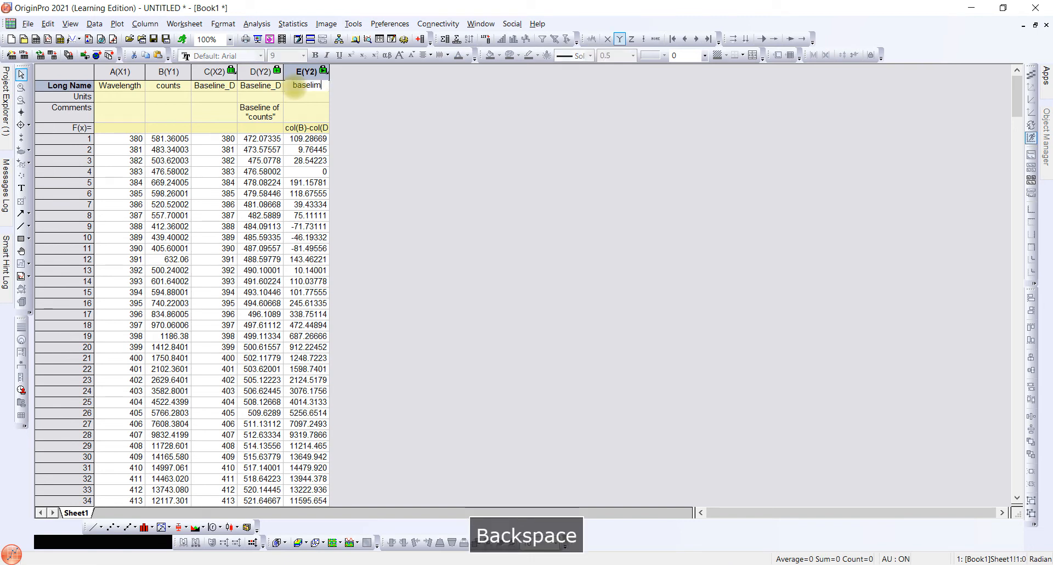
pyautogui.write('ne co')
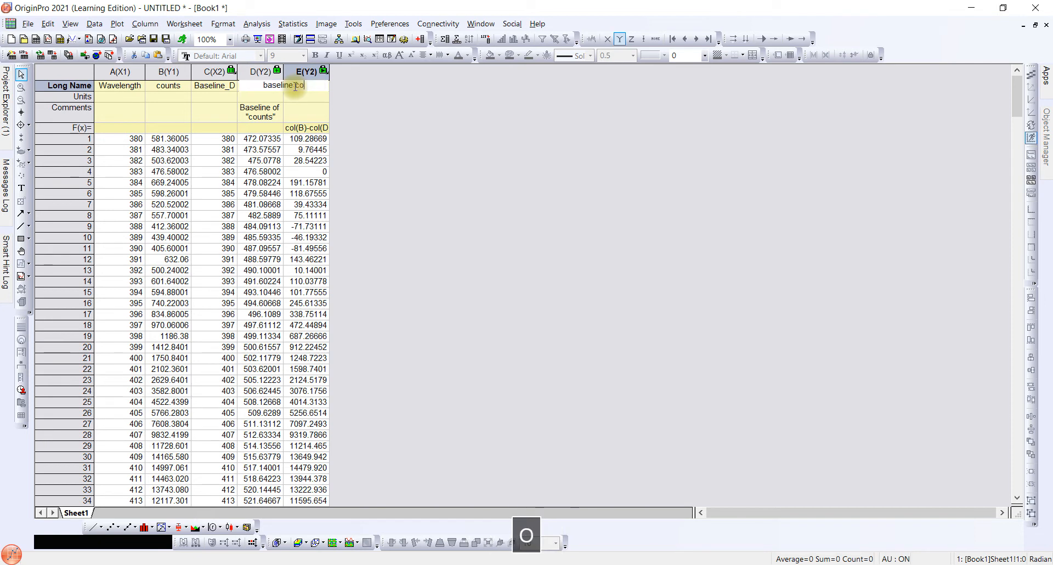
pyautogui.write('rrected ')
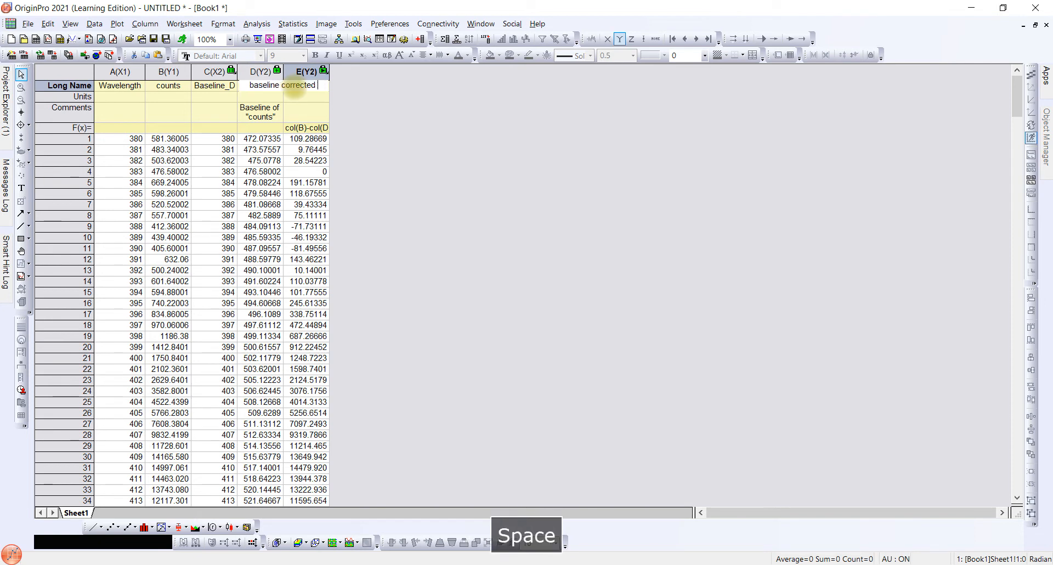
pyautogui.write('value')
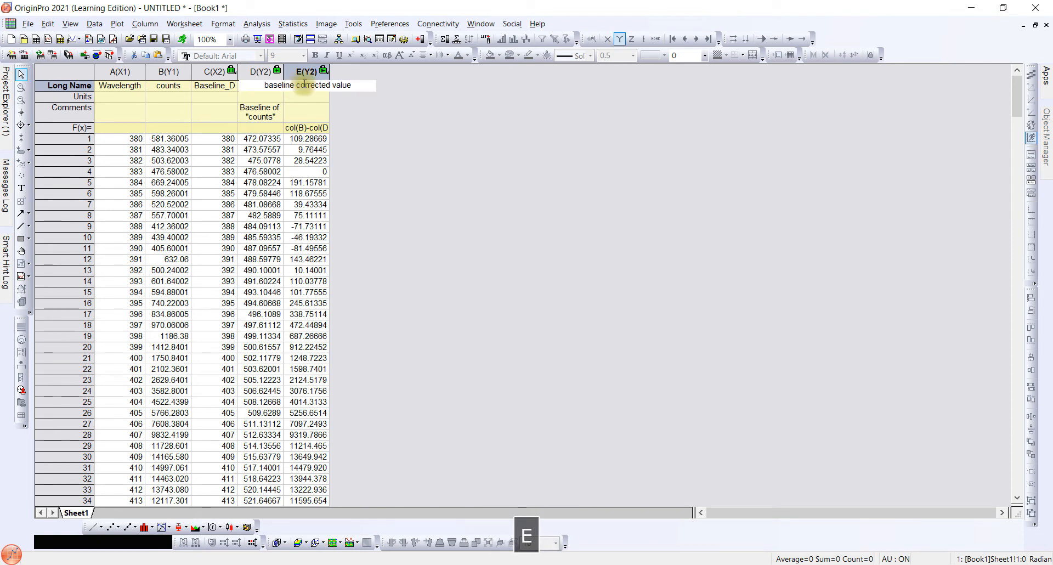
pyautogui.moveTo(328, 70); pyautogui.dragTo(361, 80)
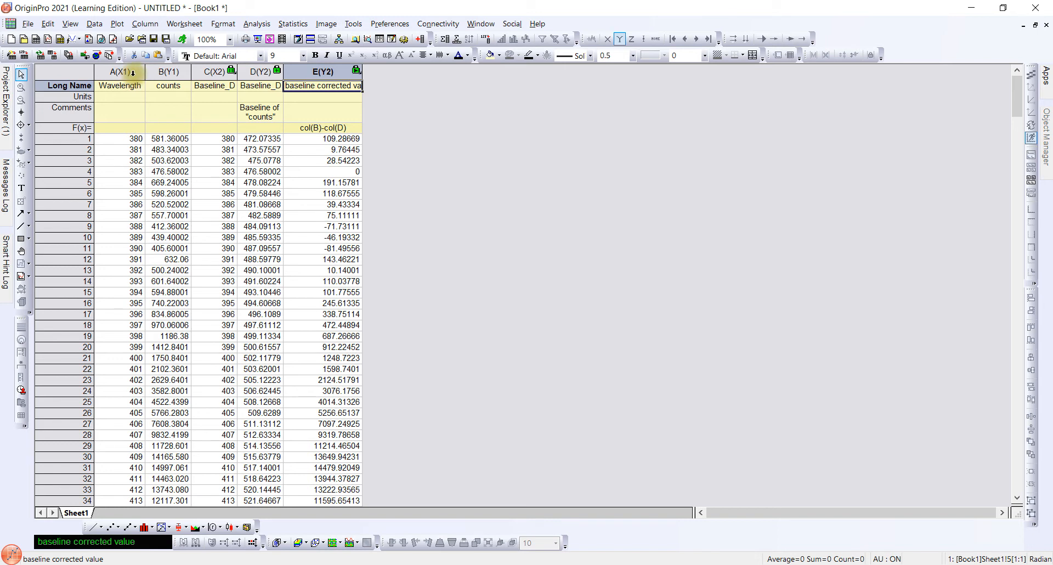
# Plot the counts and baseline corrected value columns against Wavelength as a line graph
pyautogui.click(133, 73)
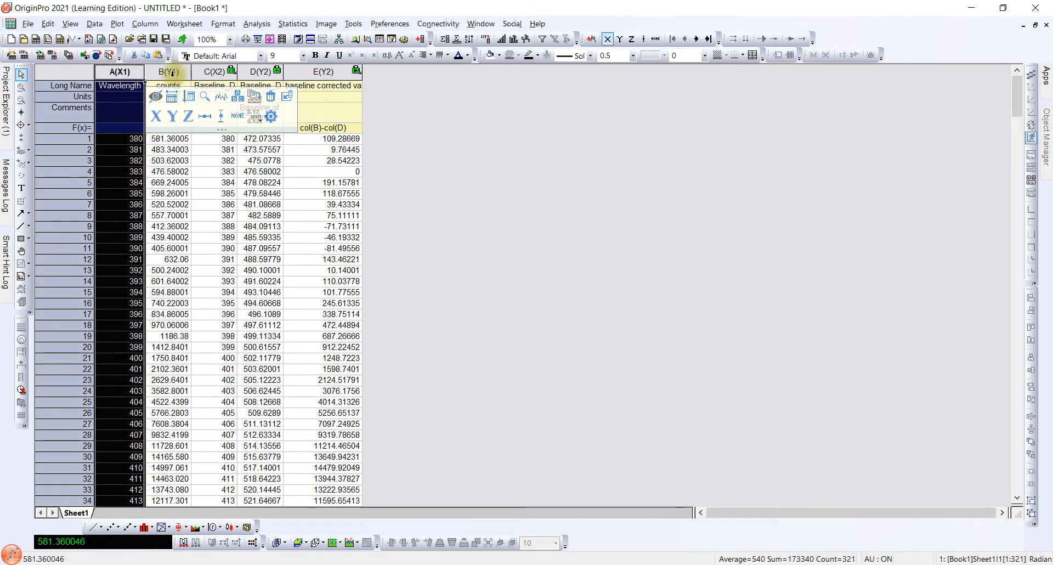
pyautogui.keyDown('ctrl'); pyautogui.click(171, 73); pyautogui.keyUp('ctrl')
pyautogui.keyDown('ctrl'); pyautogui.click(324, 72); pyautogui.keyUp('ctrl')
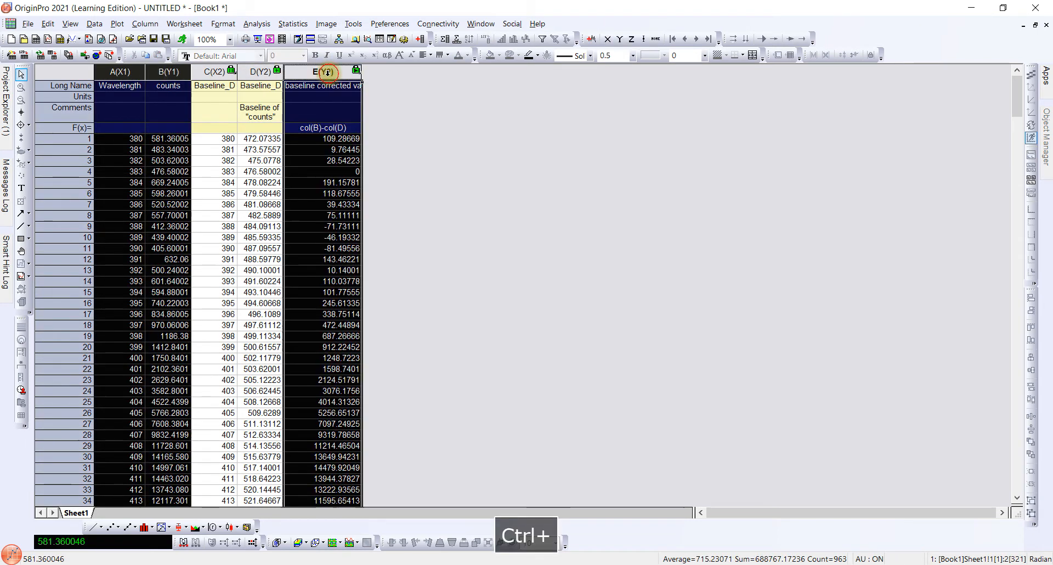
pyautogui.click(118, 24)
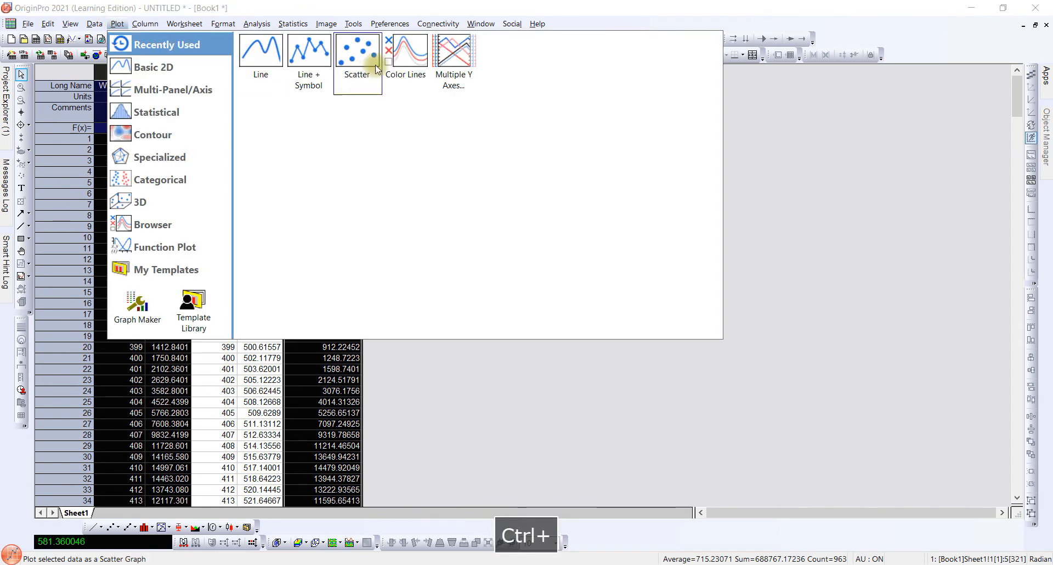
pyautogui.click(267, 47)
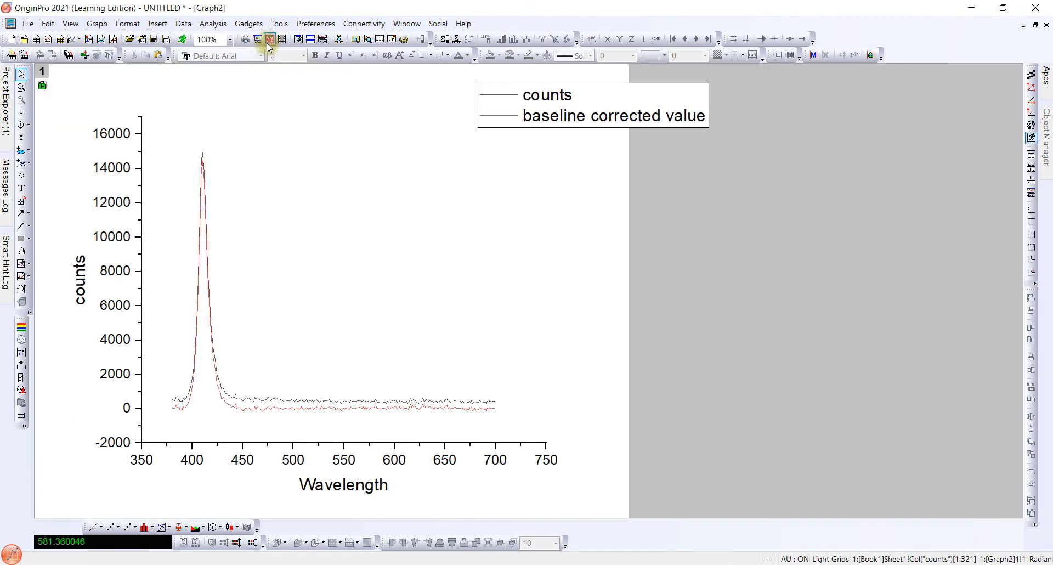
# Set the line width of both the counts and baseline corrected value curves to 3
pyautogui.doubleClick(248, 402)
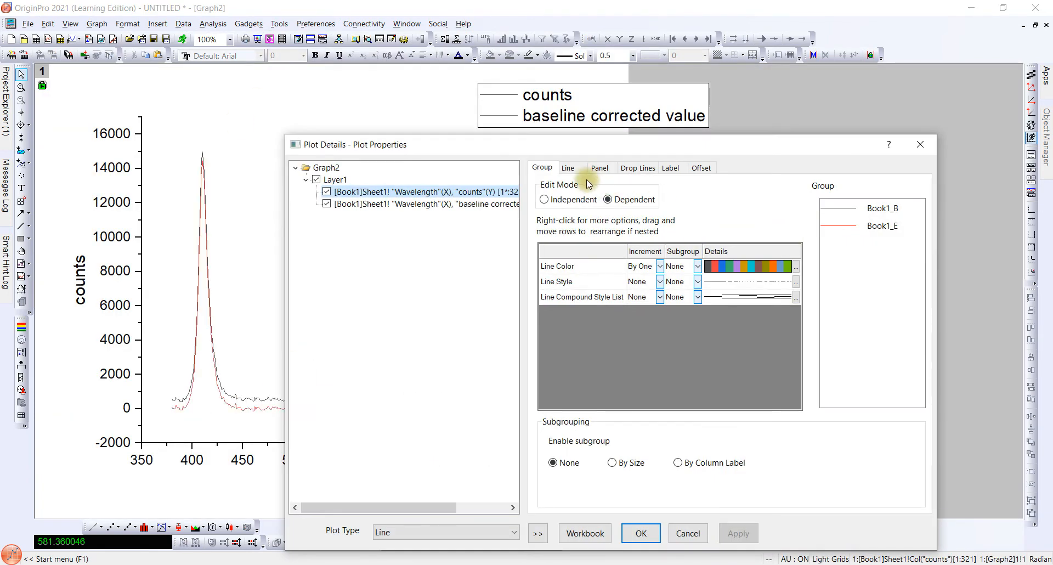
pyautogui.click(569, 169)
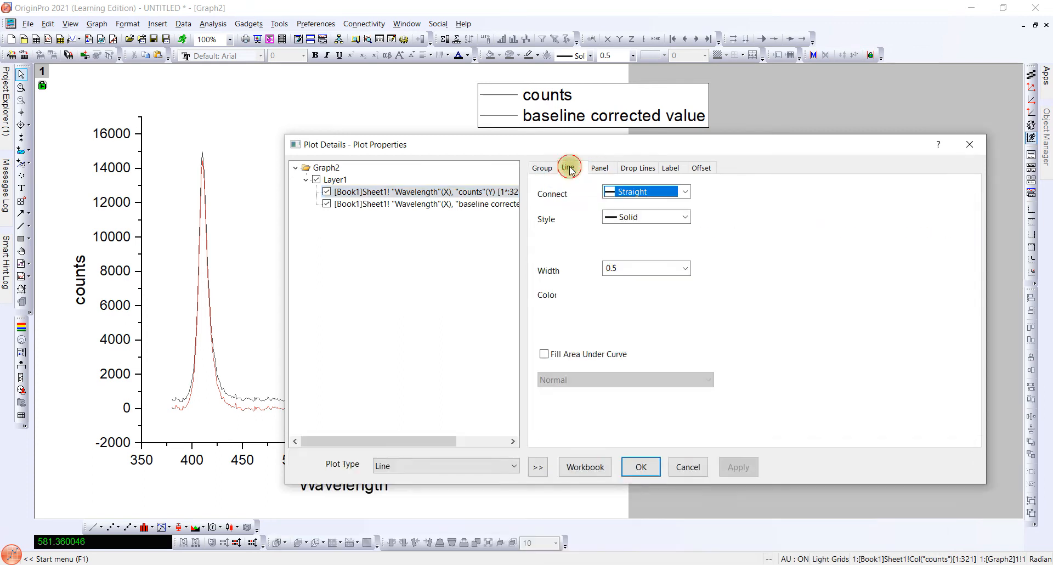
pyautogui.click(686, 268)
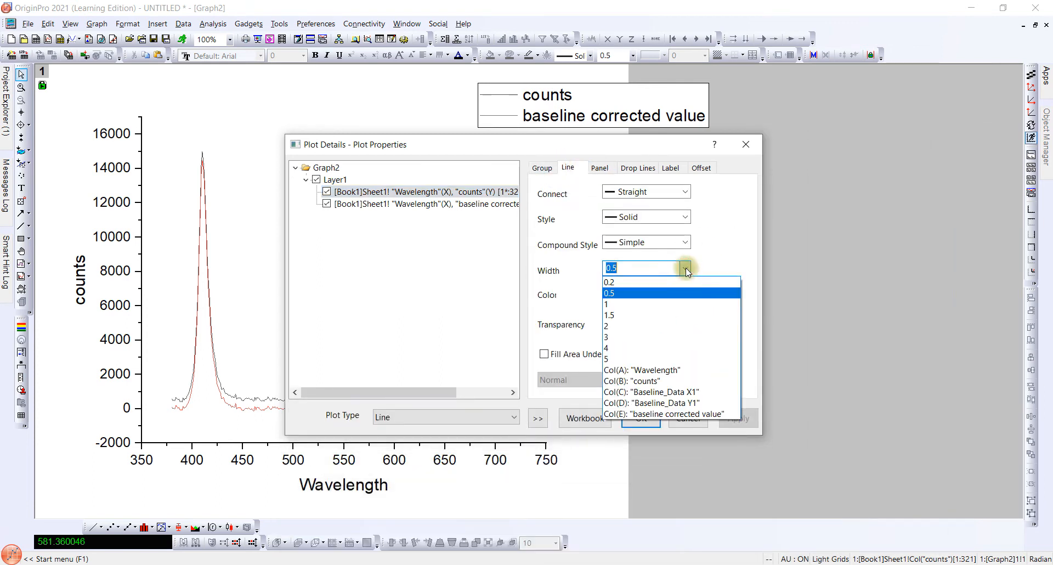
pyautogui.click(641, 326)
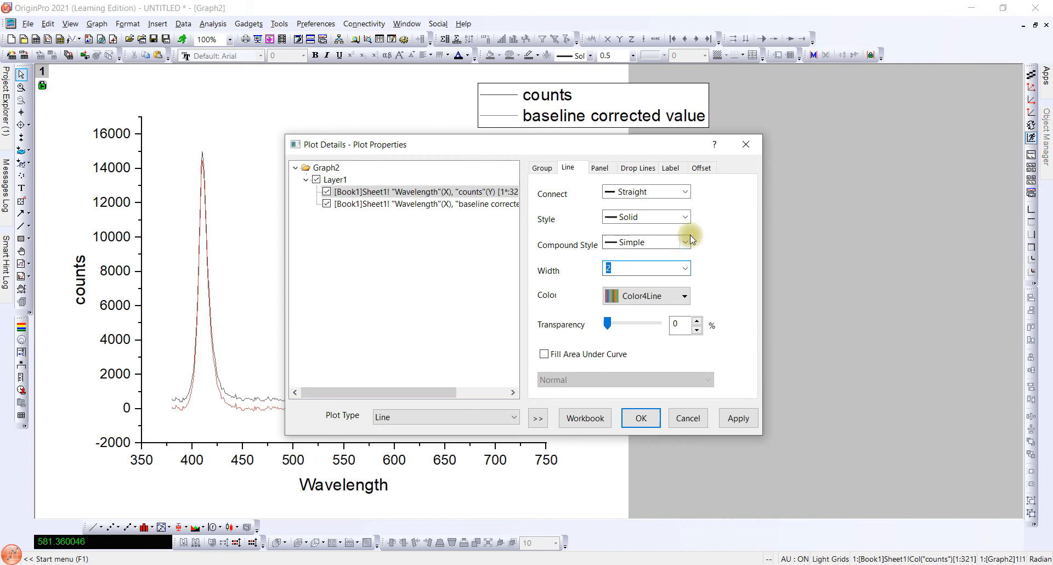
pyautogui.click(685, 268)
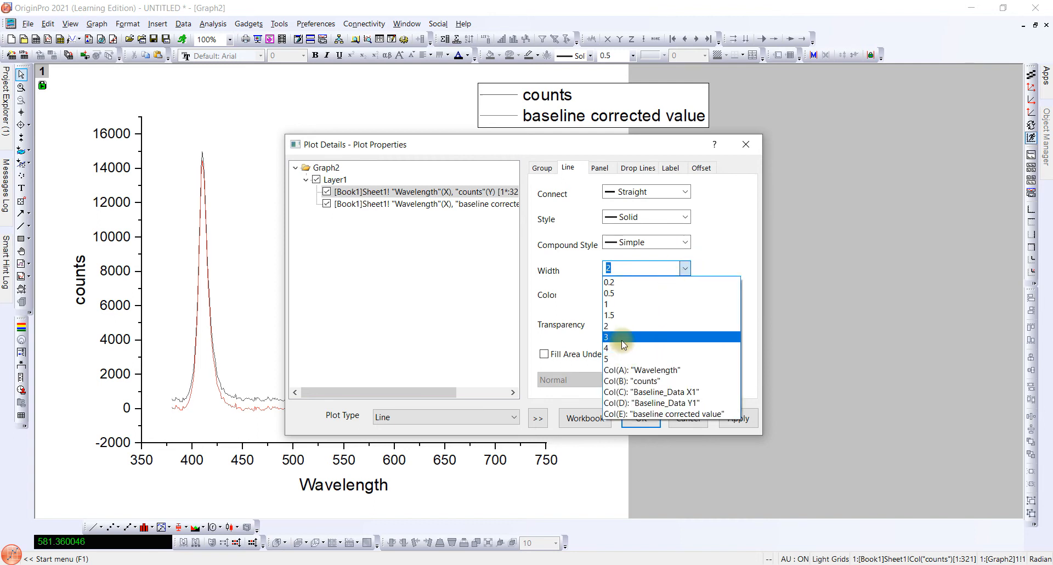
pyautogui.click(622, 336)
pyautogui.click(640, 418)
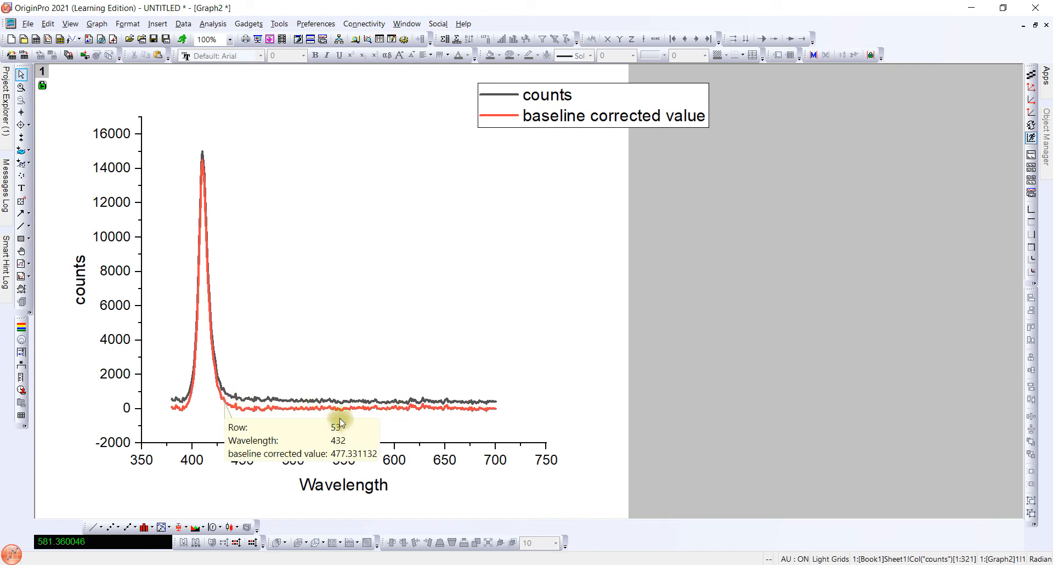
# Return to the Book1 worksheet and plot only the baseline corrected value column against Wavelength as a line graph
pyautogui.moveTo(4, 100)
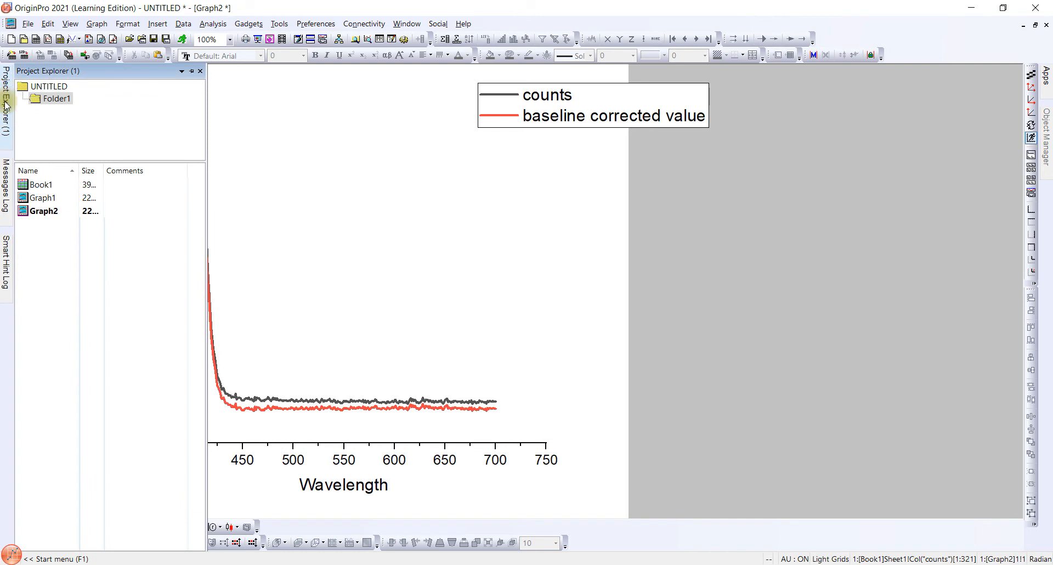
pyautogui.doubleClick(44, 185)
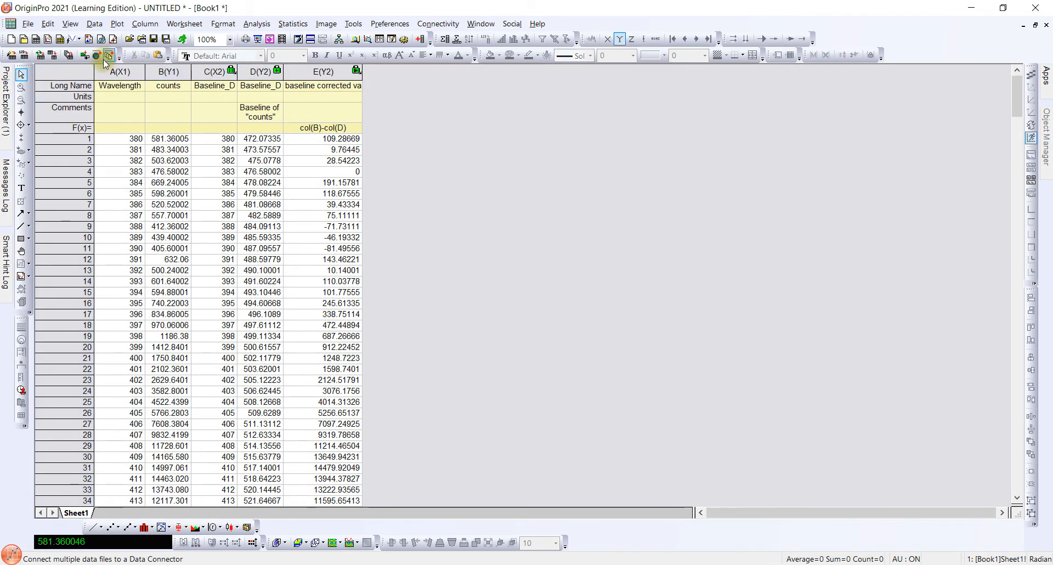
pyautogui.click(118, 72)
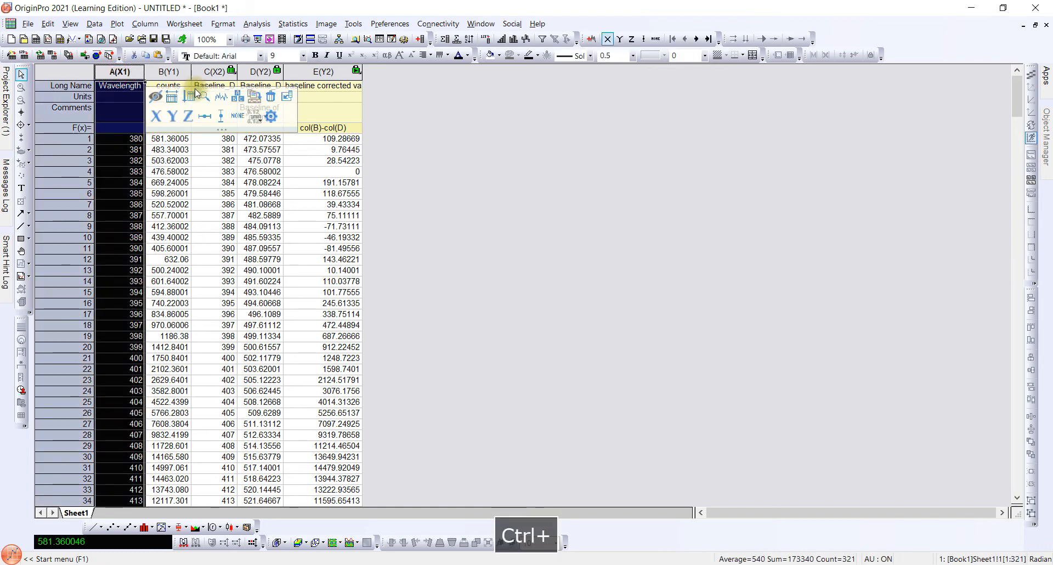
pyautogui.keyDown('ctrl'); pyautogui.click(337, 74); pyautogui.keyUp('ctrl')
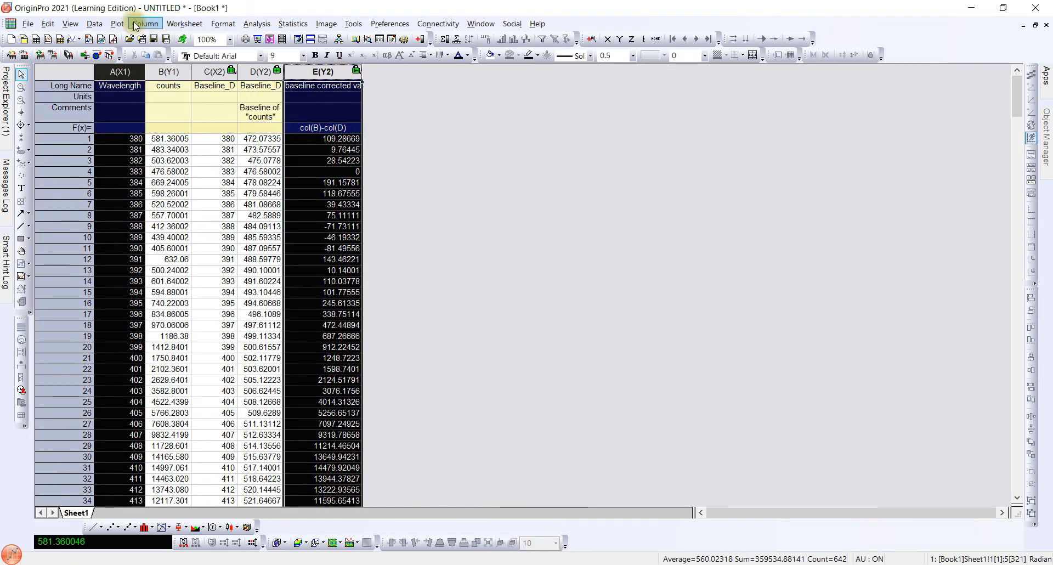
pyautogui.click(117, 24)
pyautogui.click(247, 61)
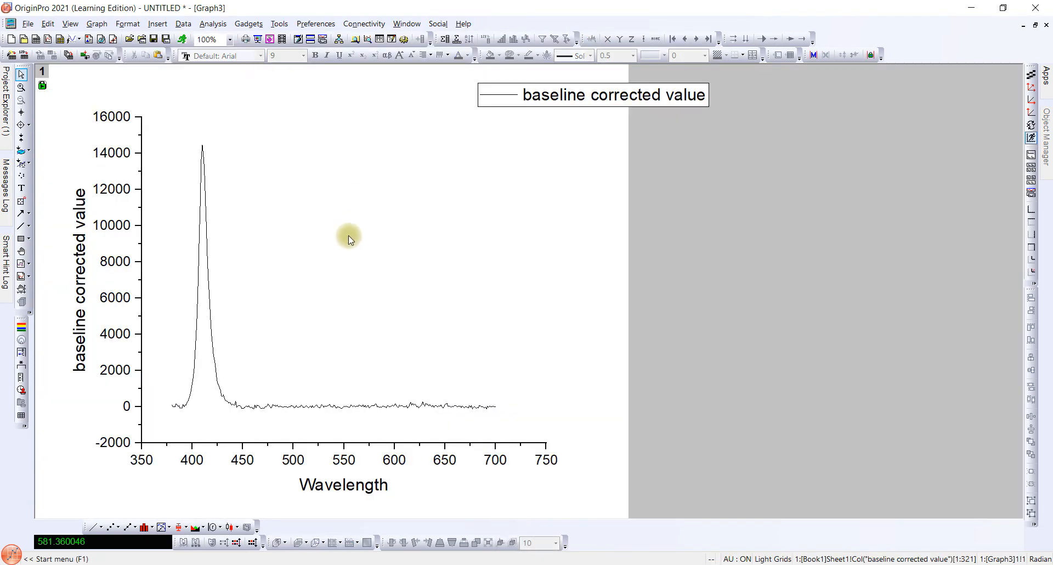
# Show the layer frame around the baseline corrected graph and set its curve's line width to 3
pyautogui.click(348, 236)
pyautogui.click(377, 195)
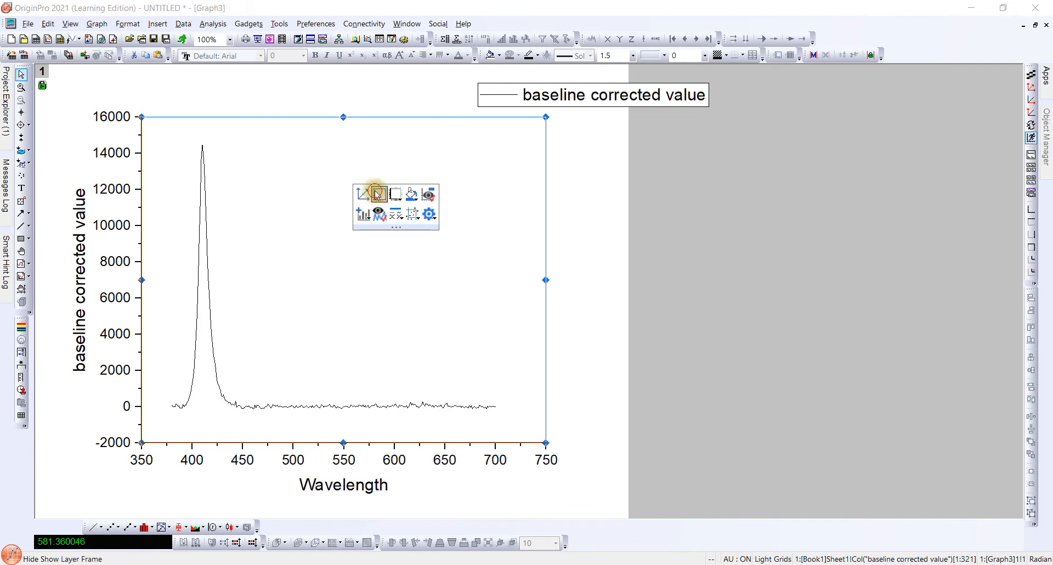
pyautogui.doubleClick(206, 285)
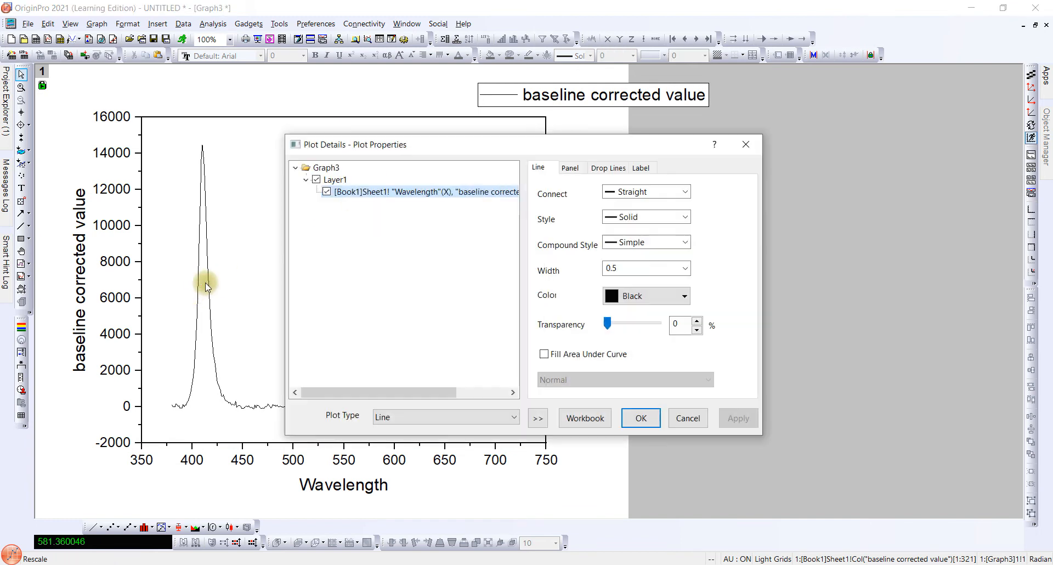
pyautogui.click(685, 268)
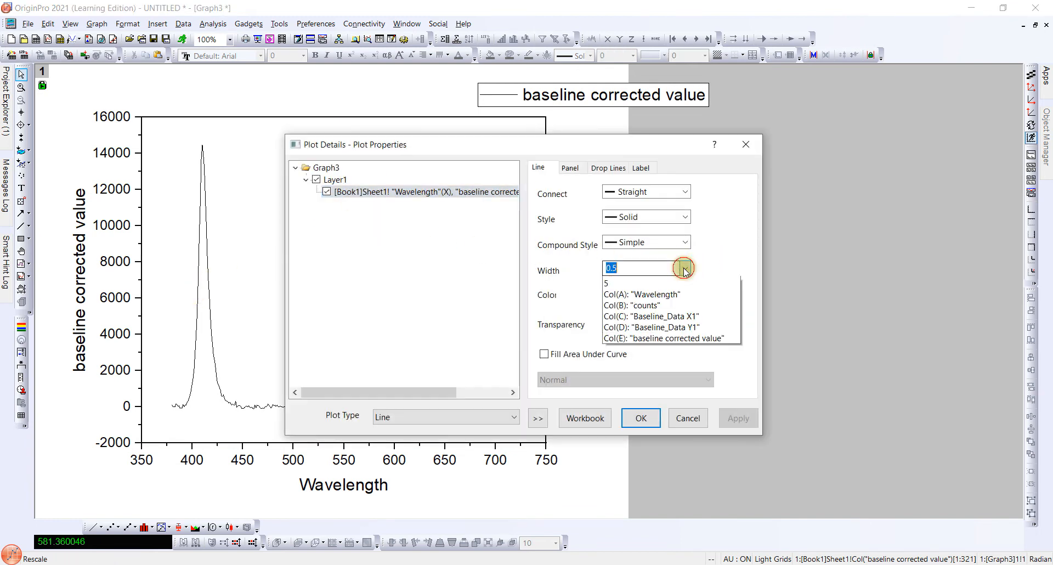
pyautogui.click(613, 338)
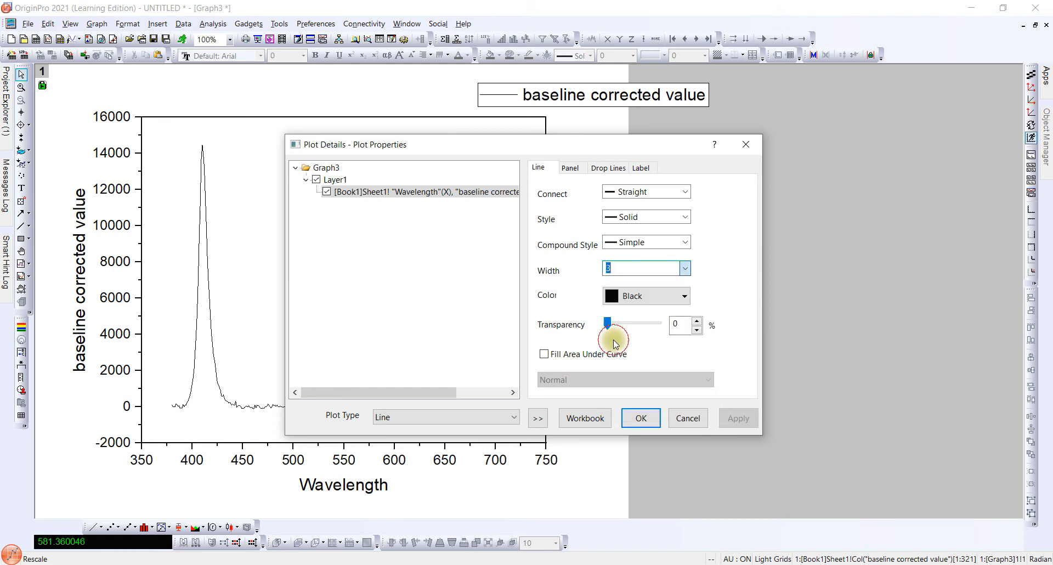
pyautogui.click(639, 417)
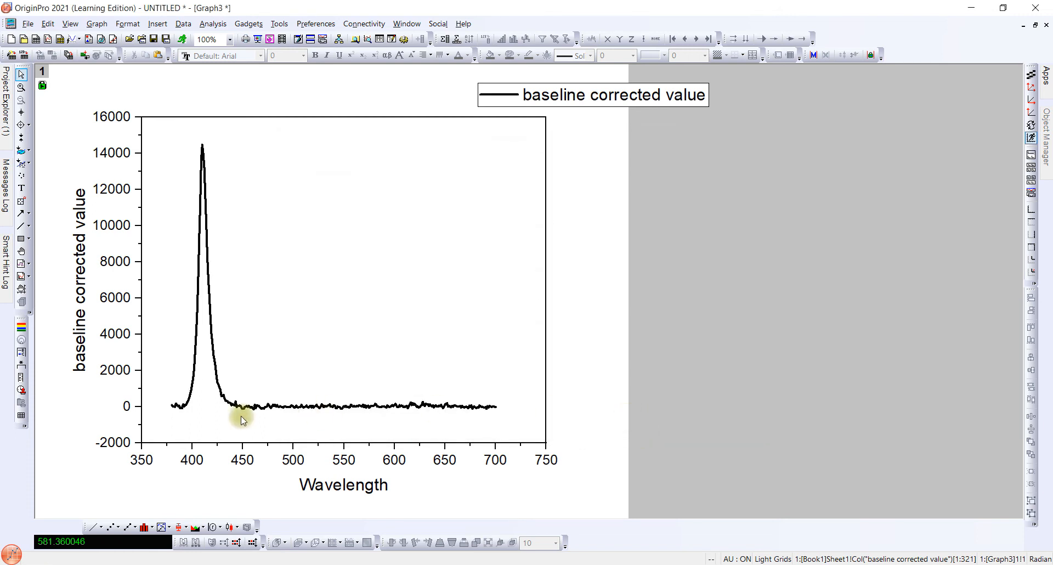
# Set the Y axis scale to start from 0
pyautogui.doubleClick(140, 405)
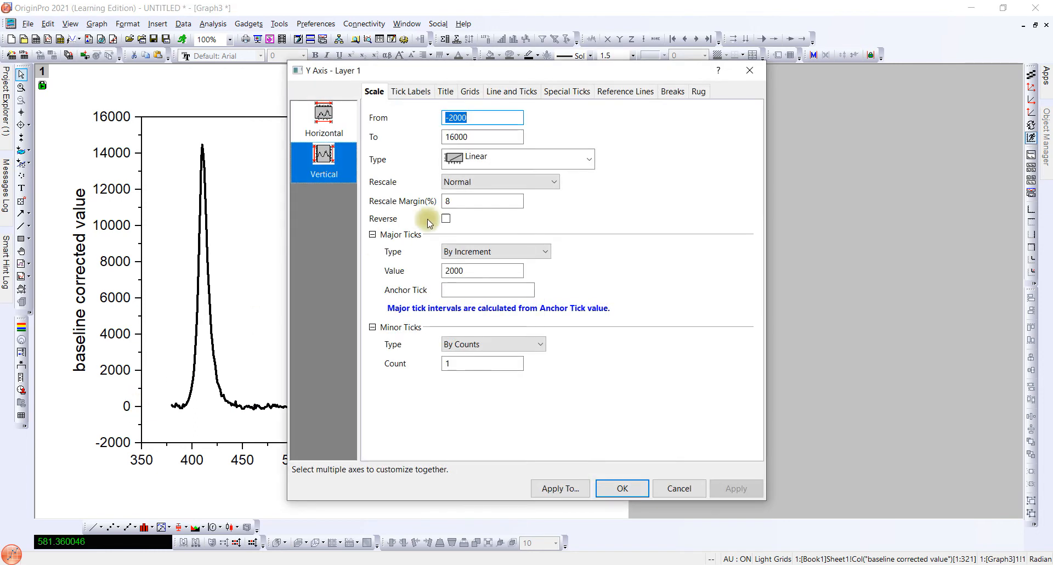
pyautogui.write('0')
pyautogui.press('Return')
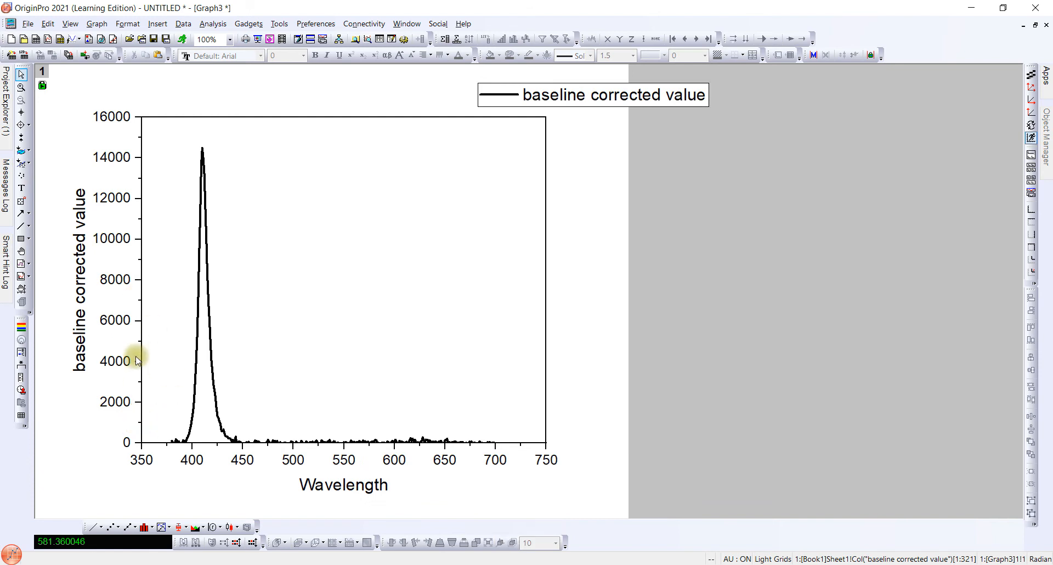
# Display the left Y axis tick labels in Scientific:10^3 notation
pyautogui.doubleClick(140, 386)
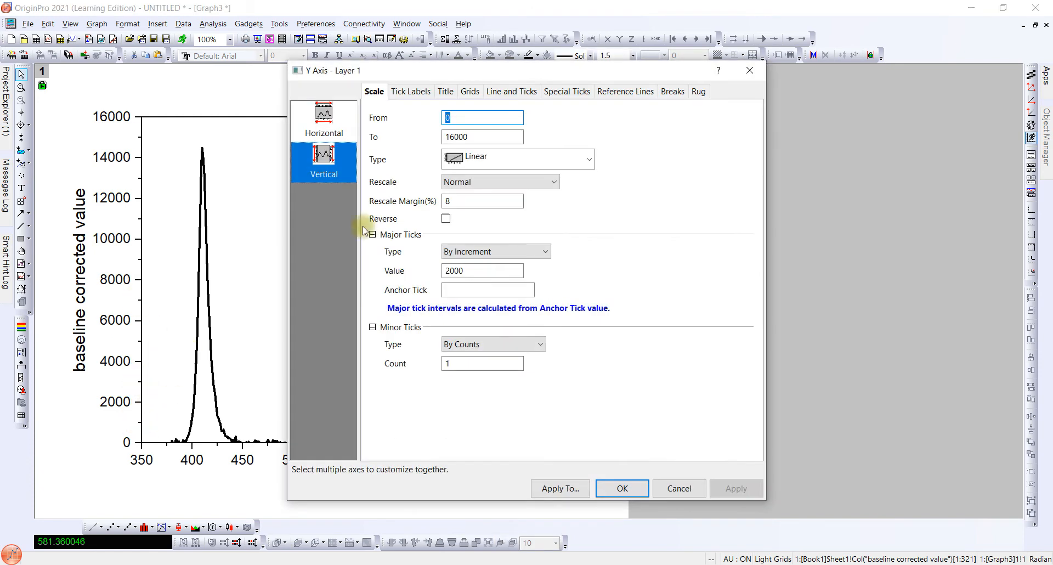
pyautogui.click(417, 92)
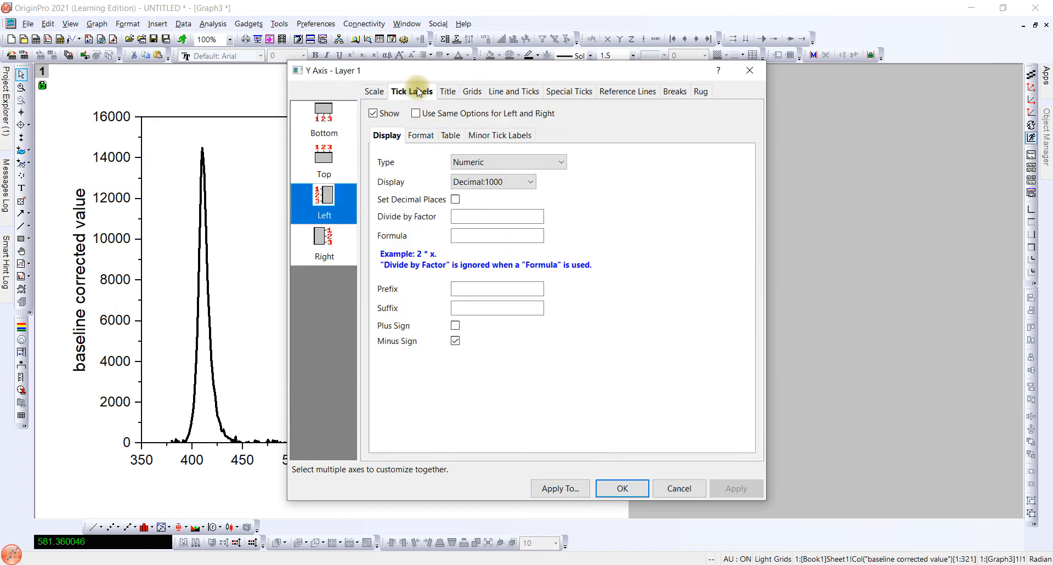
pyautogui.click(531, 180)
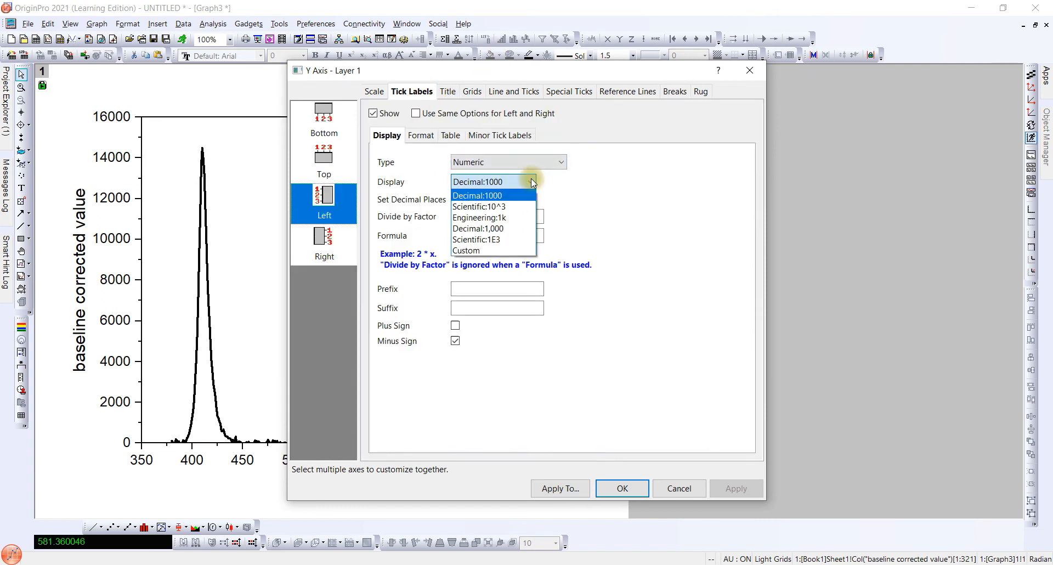
pyautogui.click(502, 207)
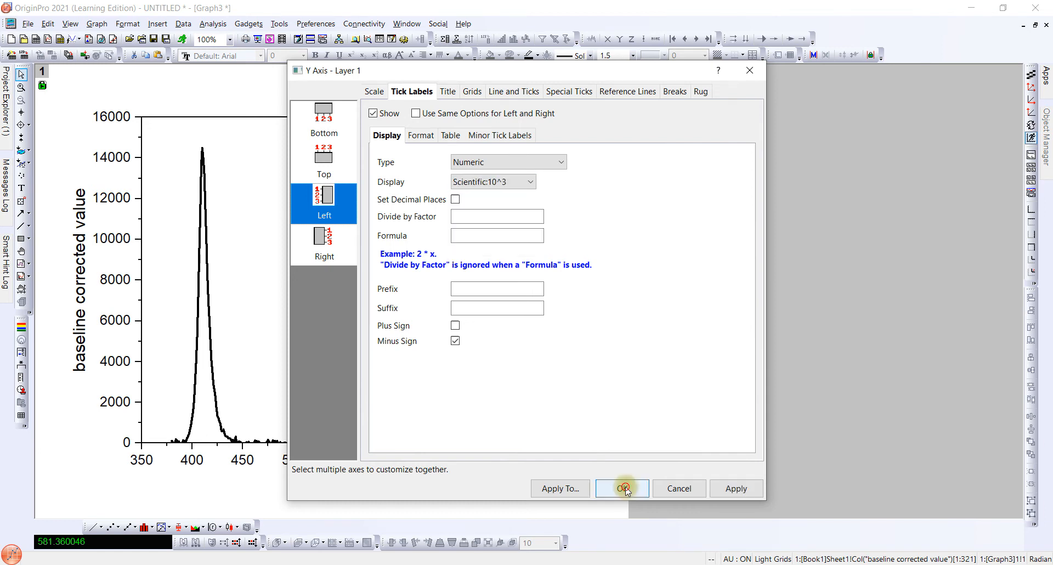
pyautogui.click(622, 488)
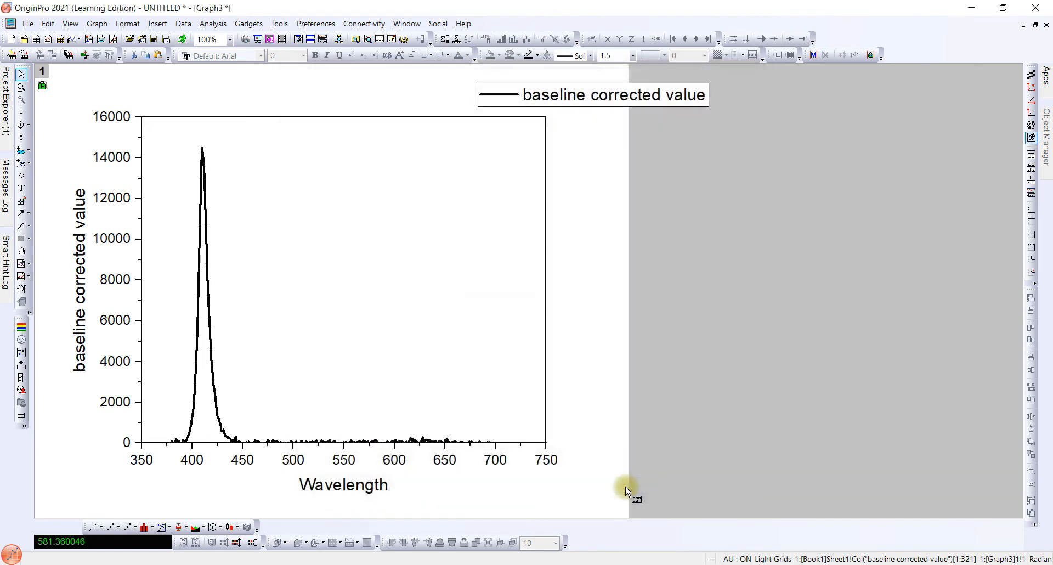
# Set the Y axis major tick increment to 8000
pyautogui.doubleClick(141, 315)
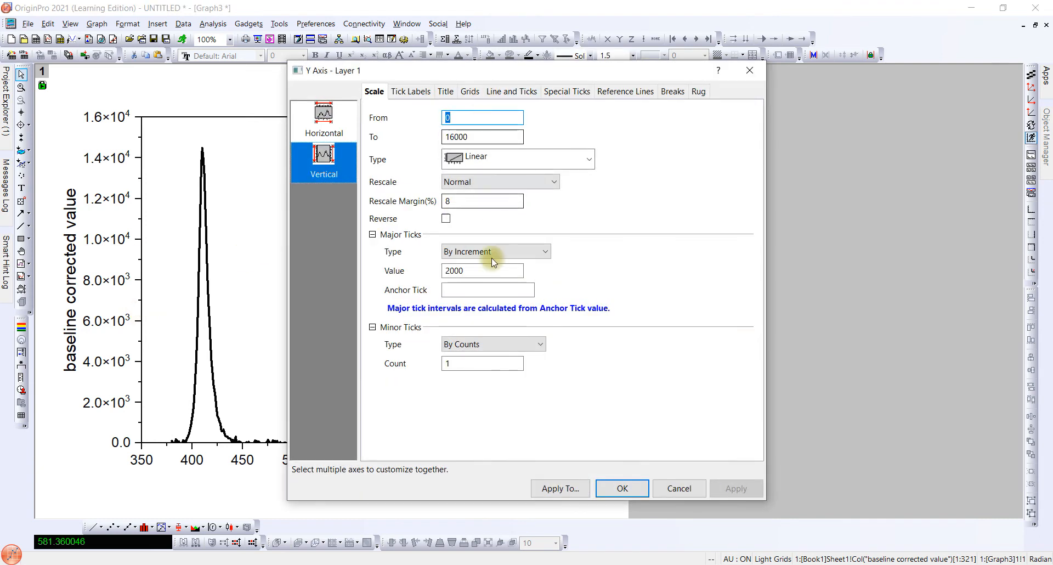
pyautogui.doubleClick(480, 268)
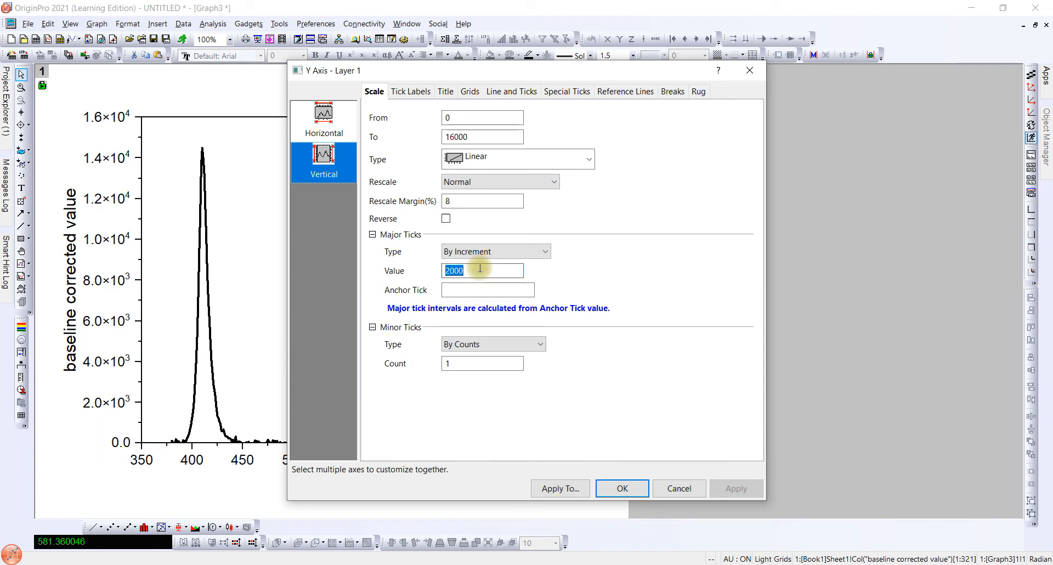
pyautogui.write('800')
pyautogui.press('Return')
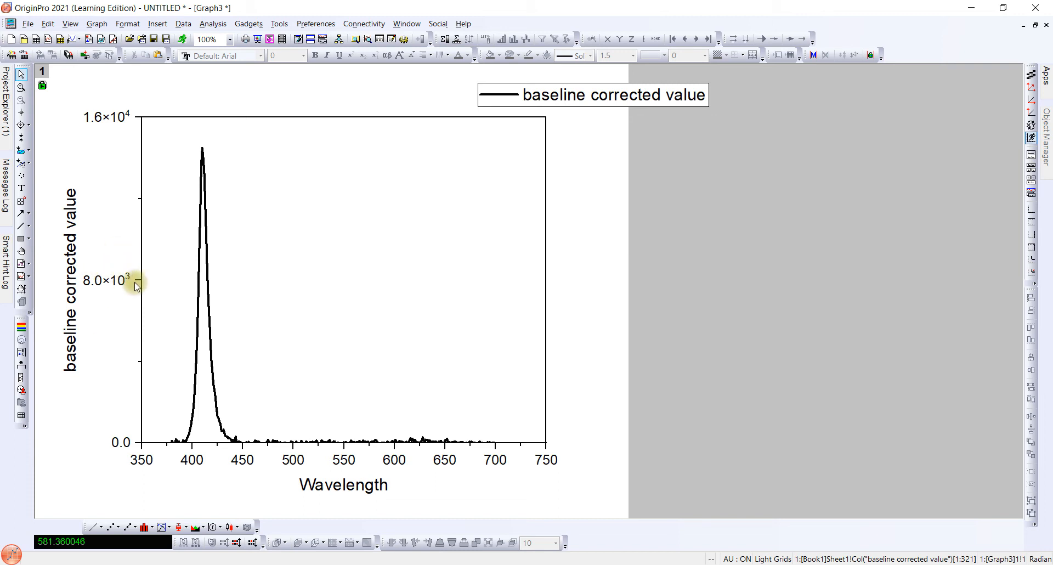
# Make the Y axis tick labels bold and set their font size to 30
pyautogui.click(111, 279)
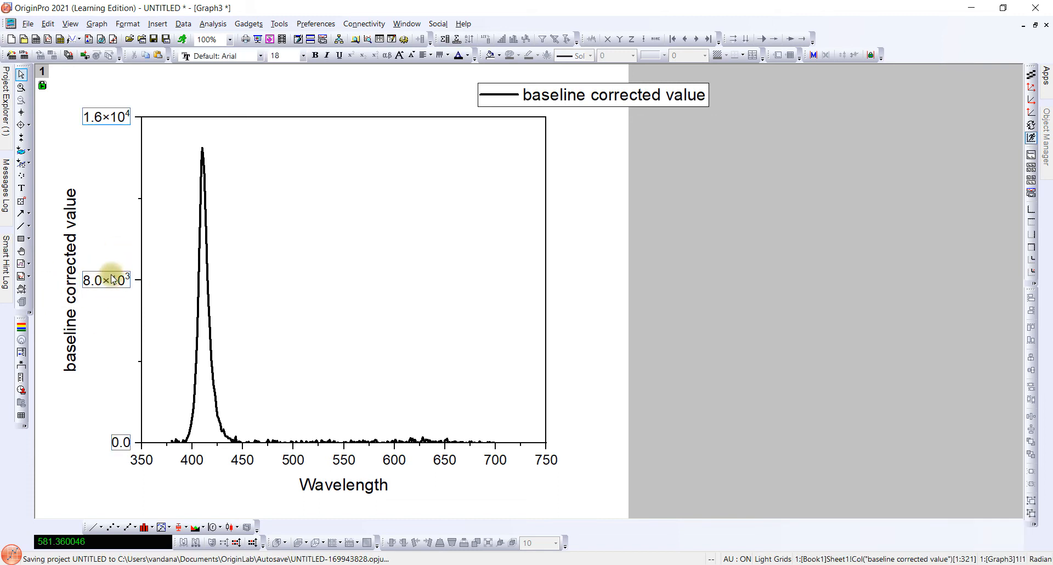
pyautogui.click(320, 57)
pyautogui.click(279, 56)
pyautogui.write('30')
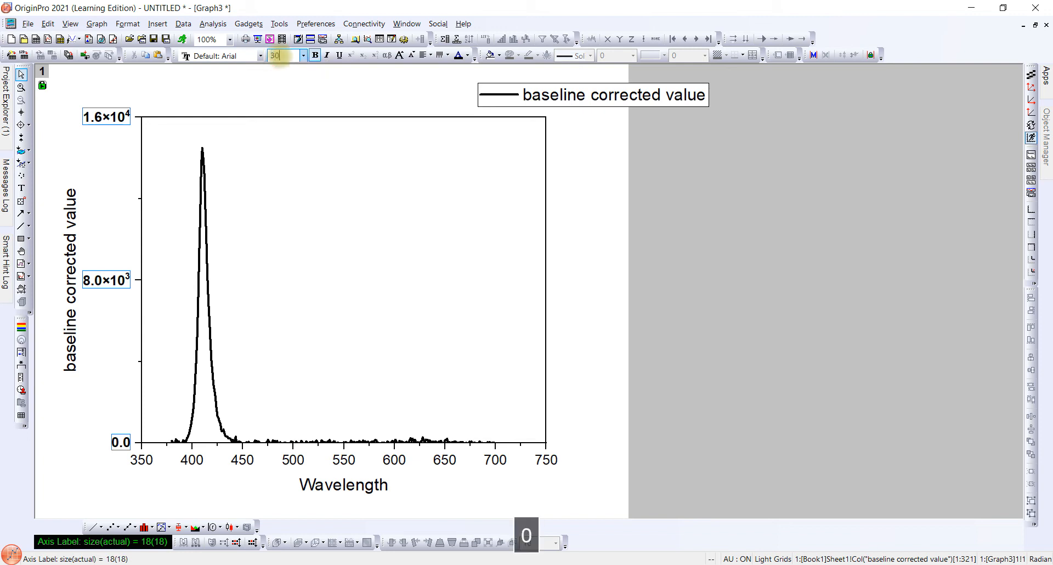
pyautogui.press('Return')
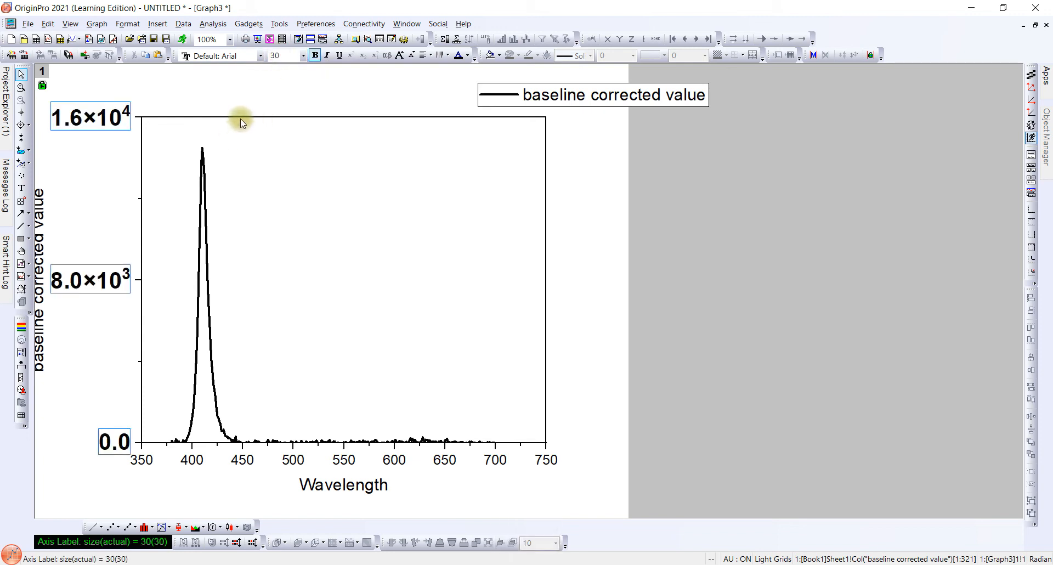
pyautogui.click(240, 117)
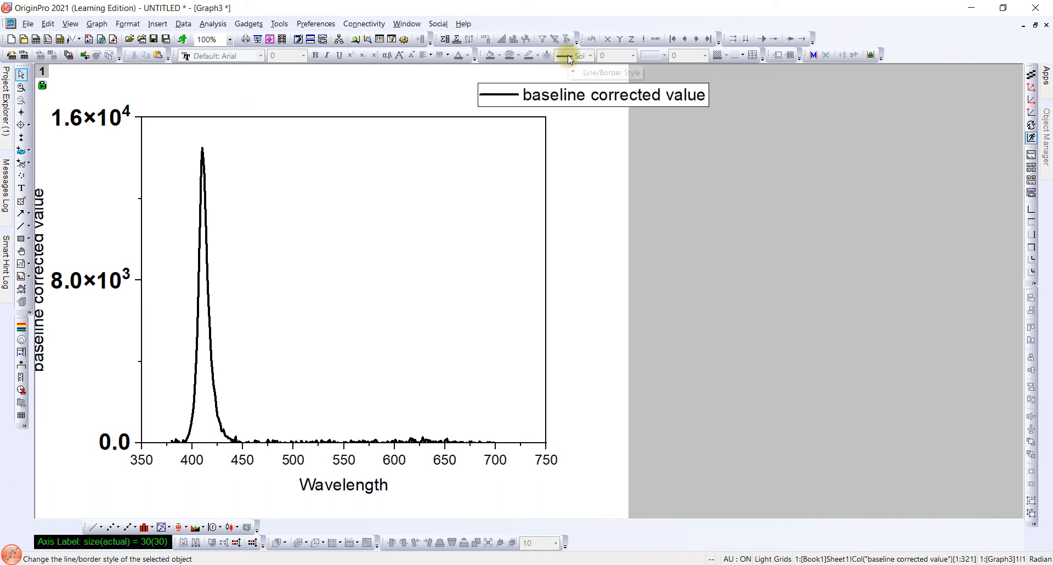
pyautogui.doubleClick(528, 119)
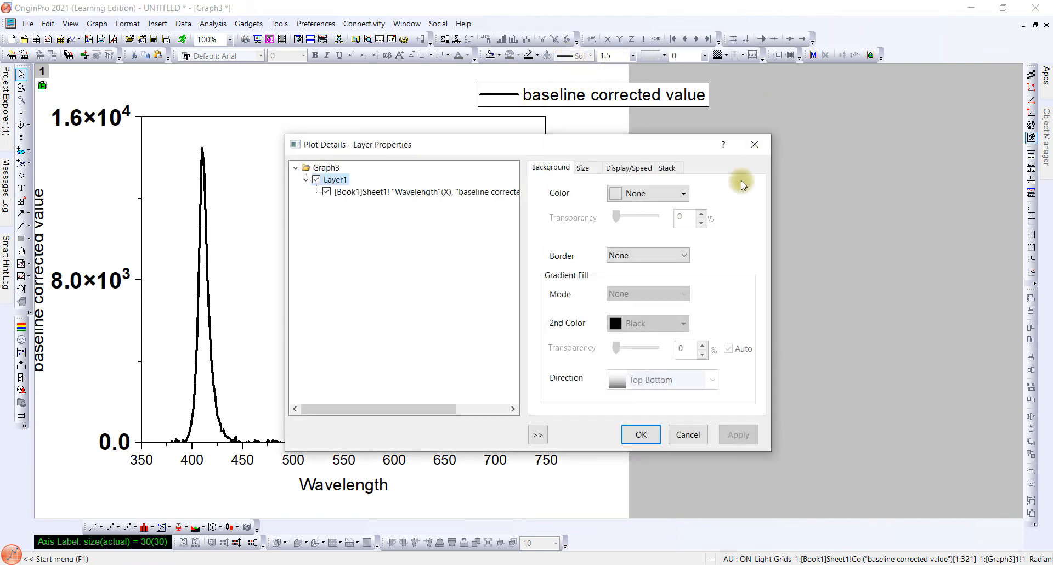
pyautogui.click(762, 141)
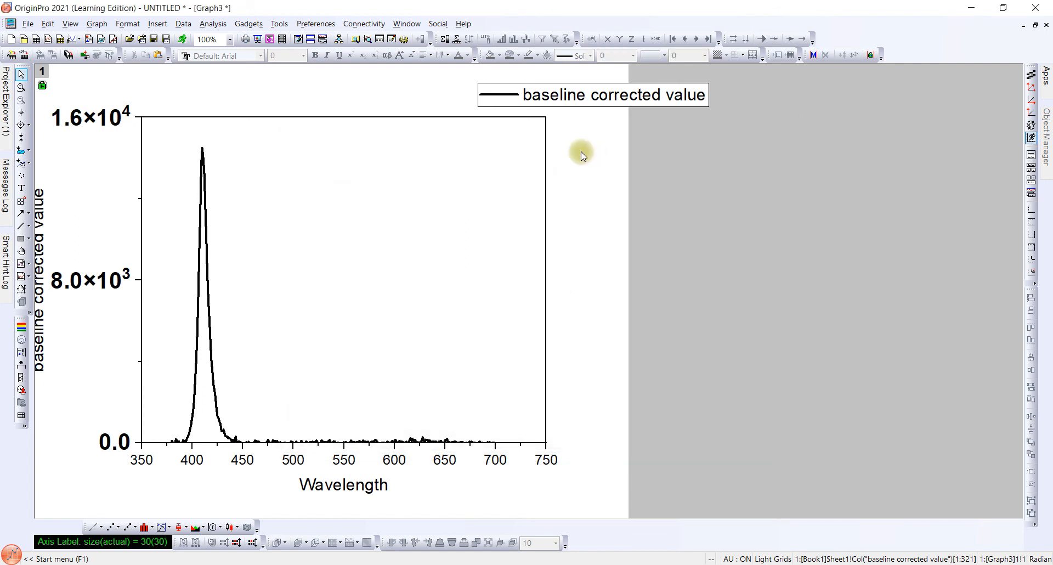
pyautogui.doubleClick(547, 137)
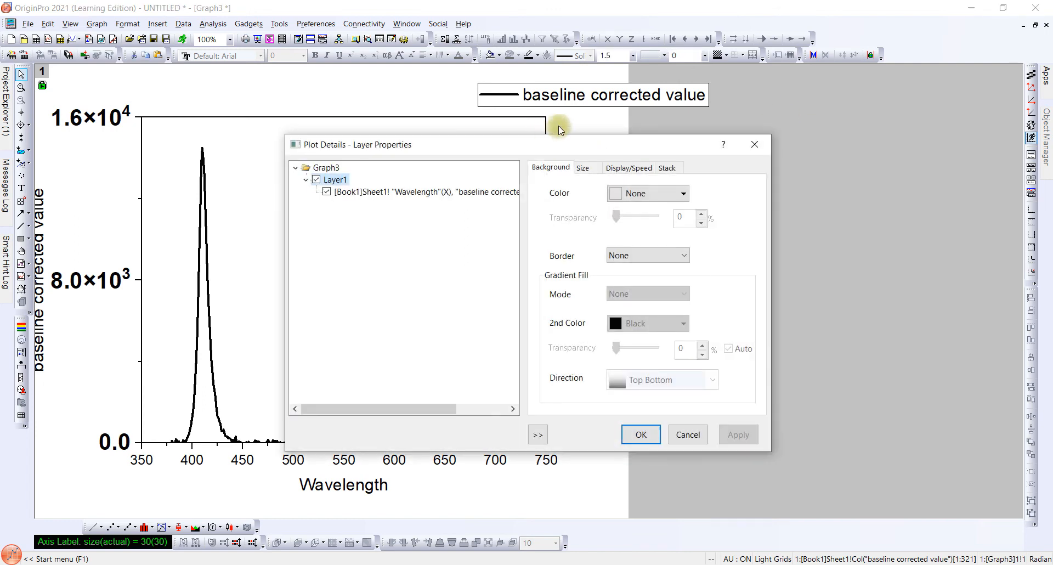
pyautogui.click(584, 169)
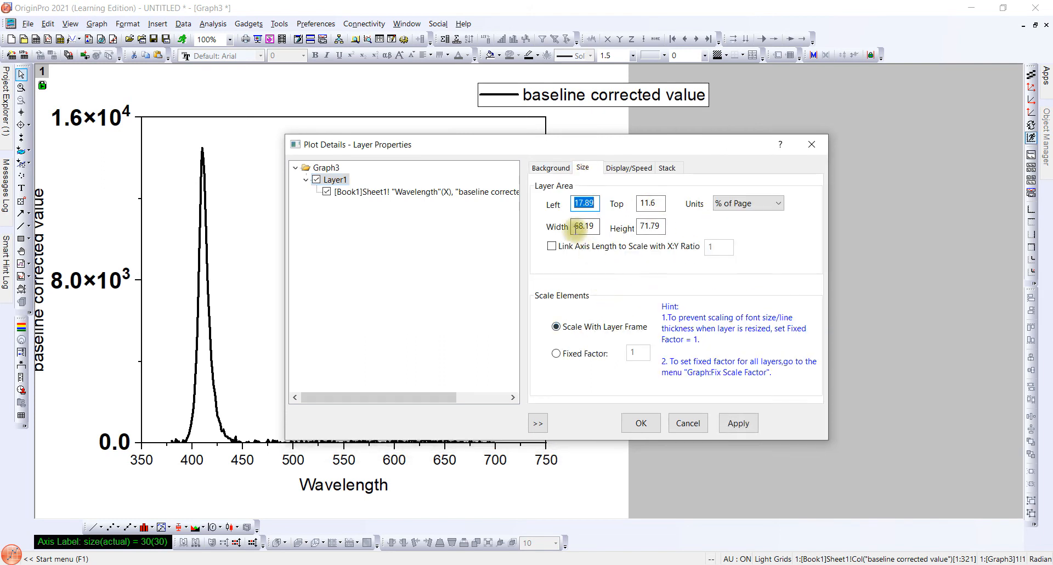
pyautogui.click(821, 145)
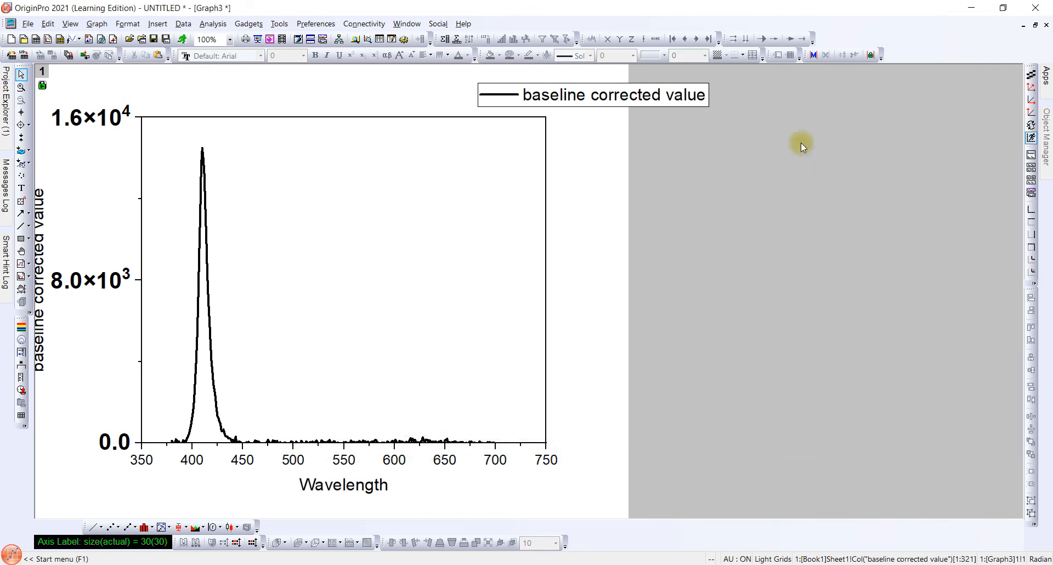
pyautogui.doubleClick(493, 116)
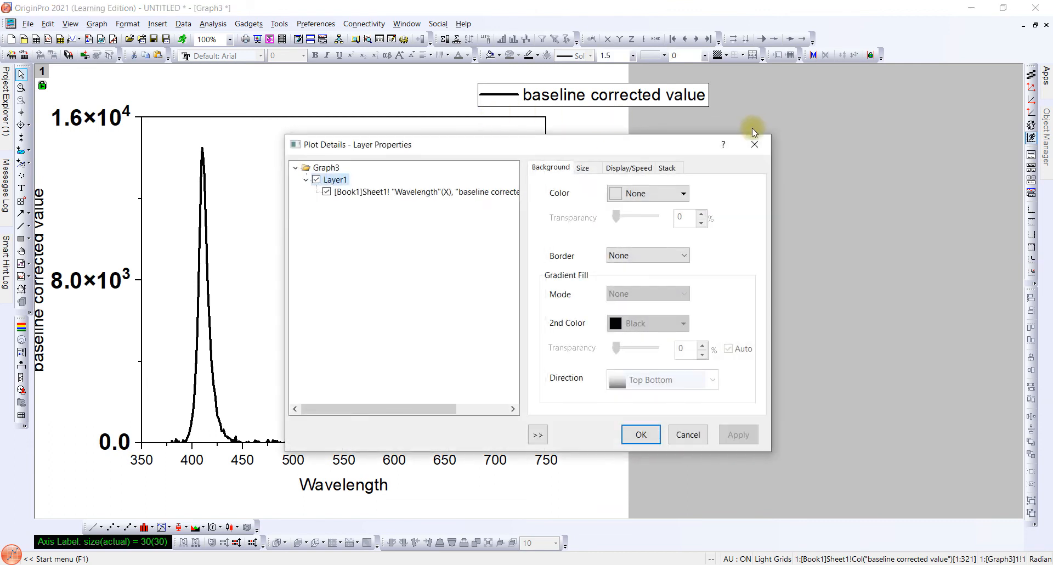
pyautogui.click(754, 145)
# Set the line width of the graph's layer frame and axes to 3
pyautogui.click(509, 117)
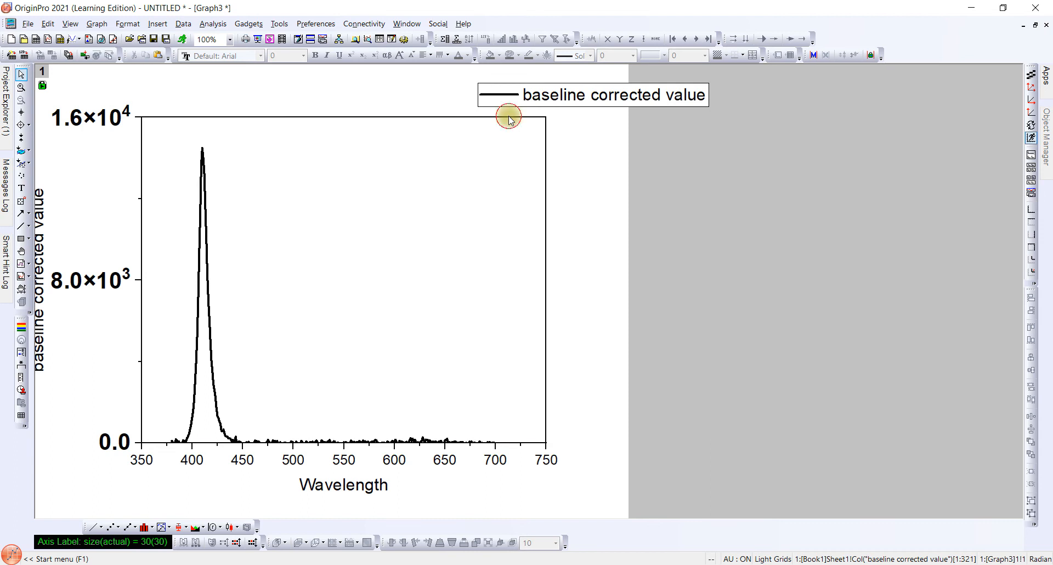
pyautogui.tripleClick(611, 56)
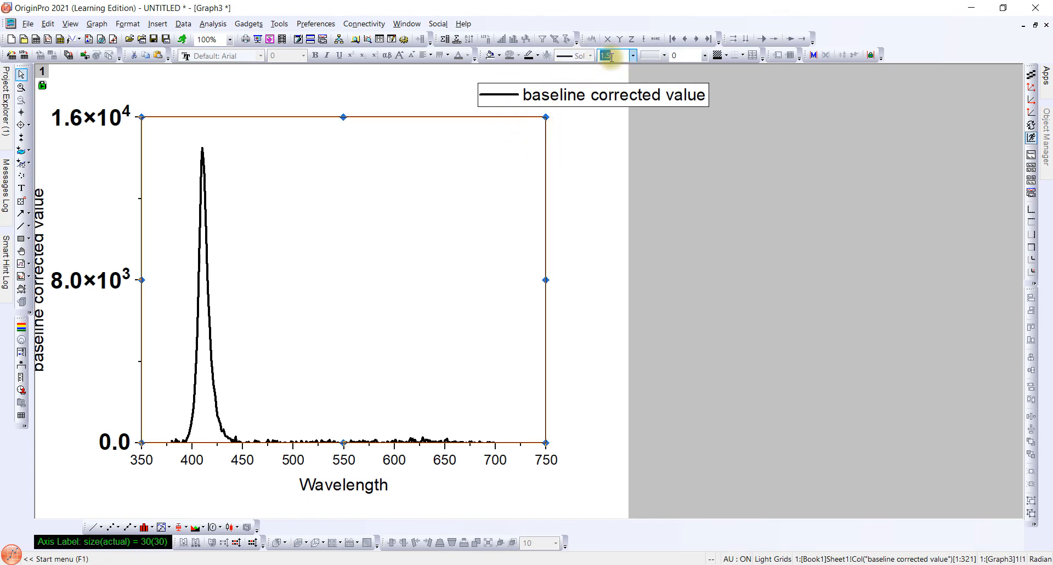
pyautogui.write('3')
pyautogui.press('Return')
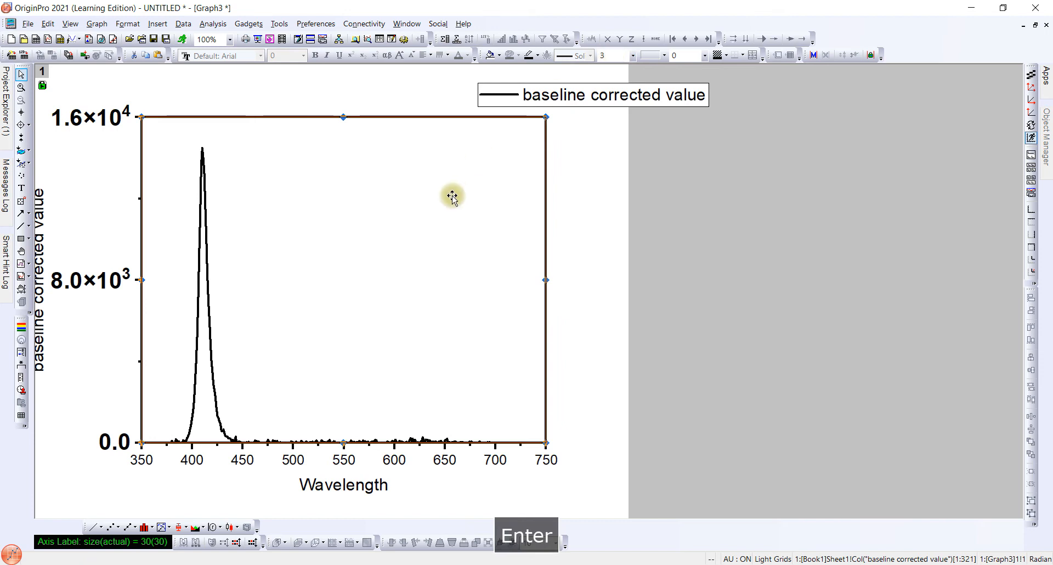
# Make the X axis tick labels bold and set their font size to 30
pyautogui.click(194, 460)
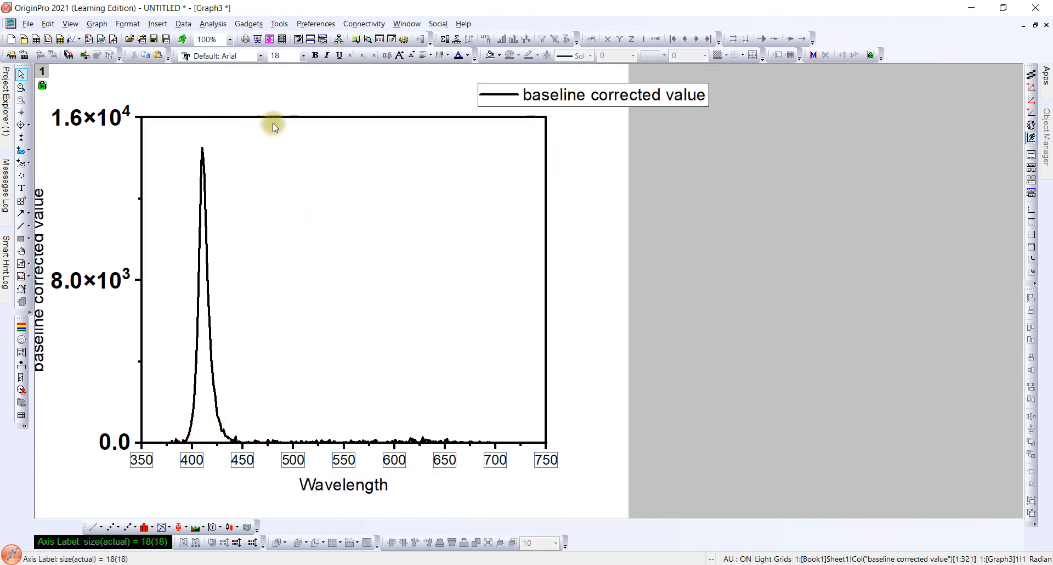
pyautogui.click(315, 56)
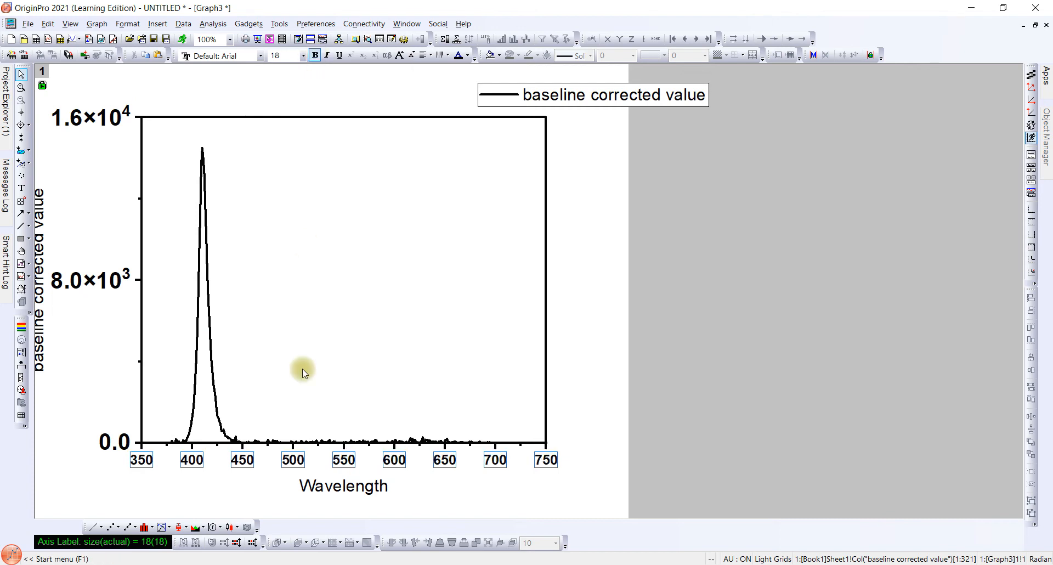
pyautogui.moveTo(293, 445)
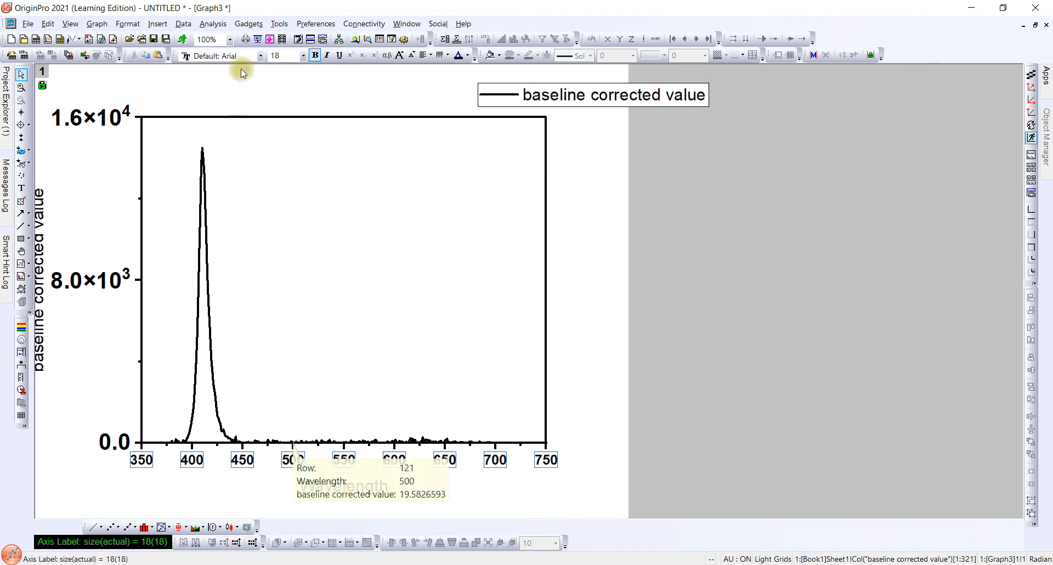
pyautogui.click(278, 57)
pyautogui.write('30')
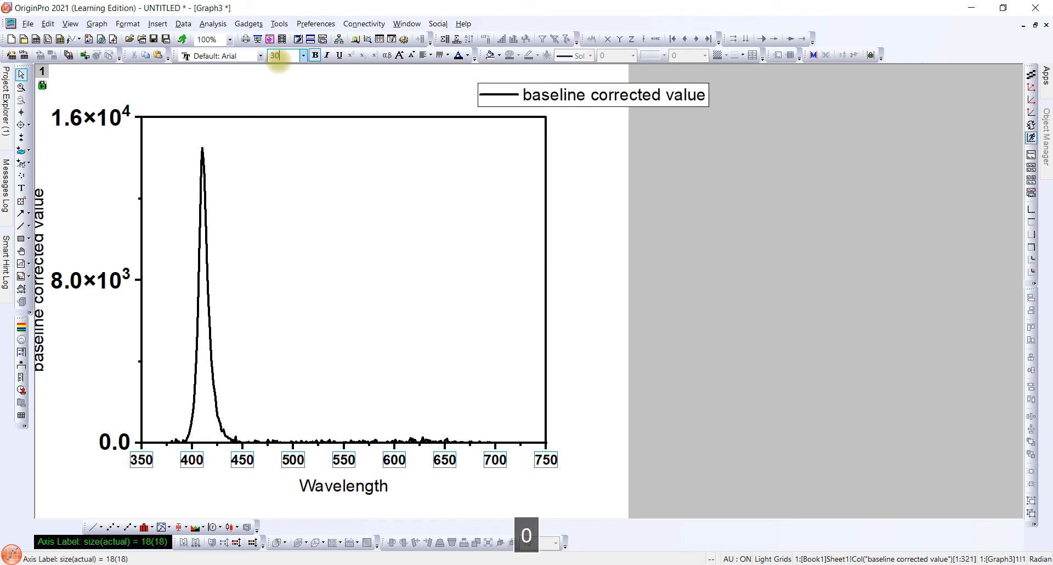
pyautogui.press('Return')
# Set the X axis major tick increment to 100
pyautogui.doubleClick(278, 116)
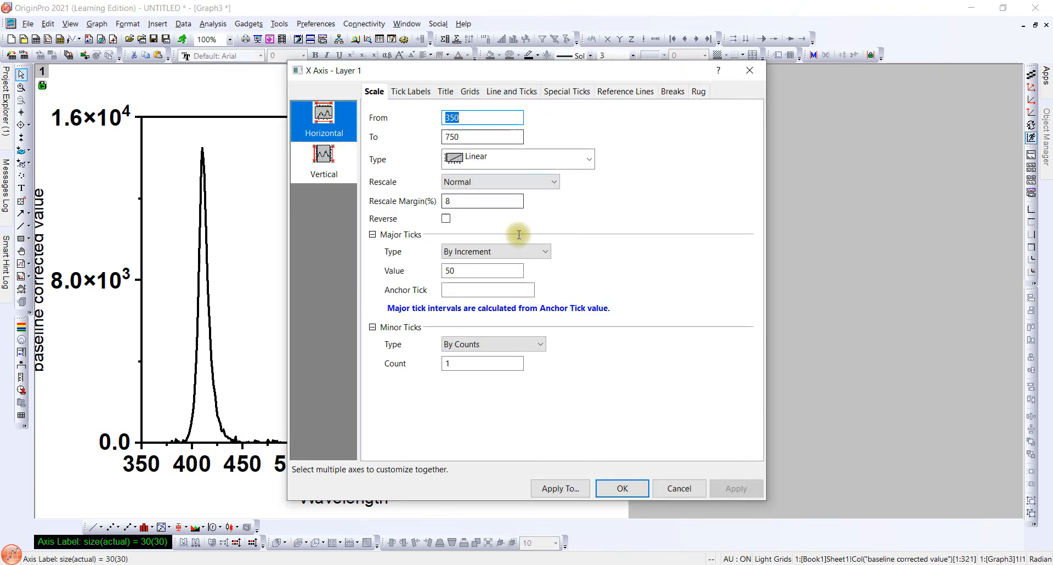
pyautogui.click(463, 266)
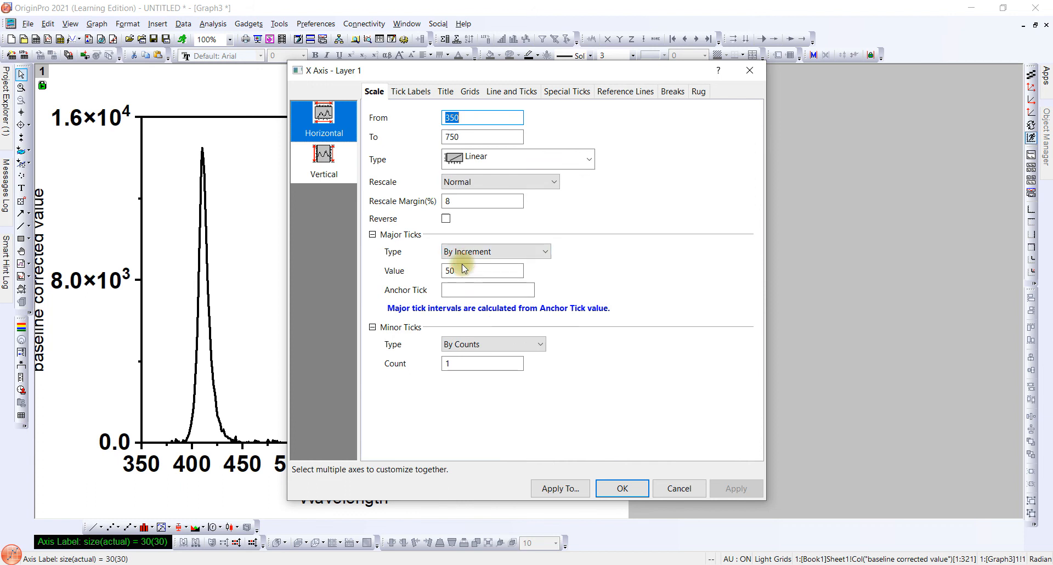
pyautogui.doubleClick(463, 269)
pyautogui.write('1')
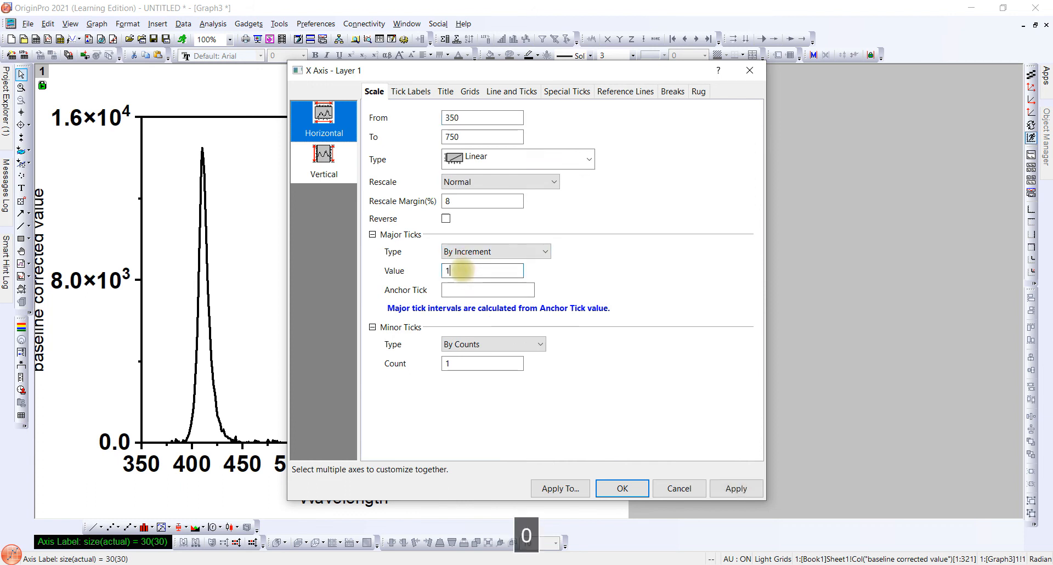
pyautogui.write('00')
pyautogui.press('Return')
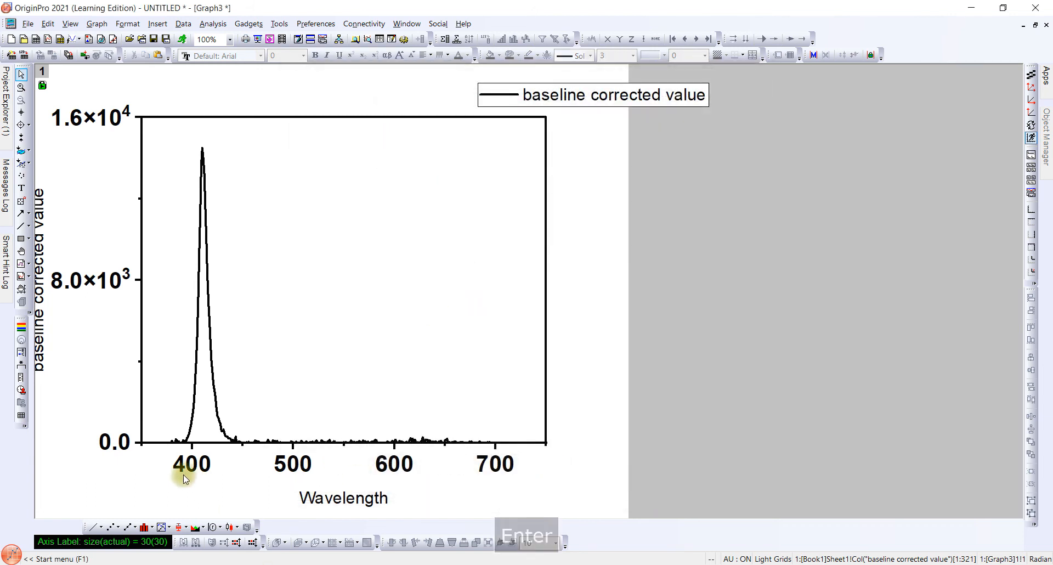
# Replace the X axis title with "Wavelength(nm)"
pyautogui.doubleClick(373, 504)
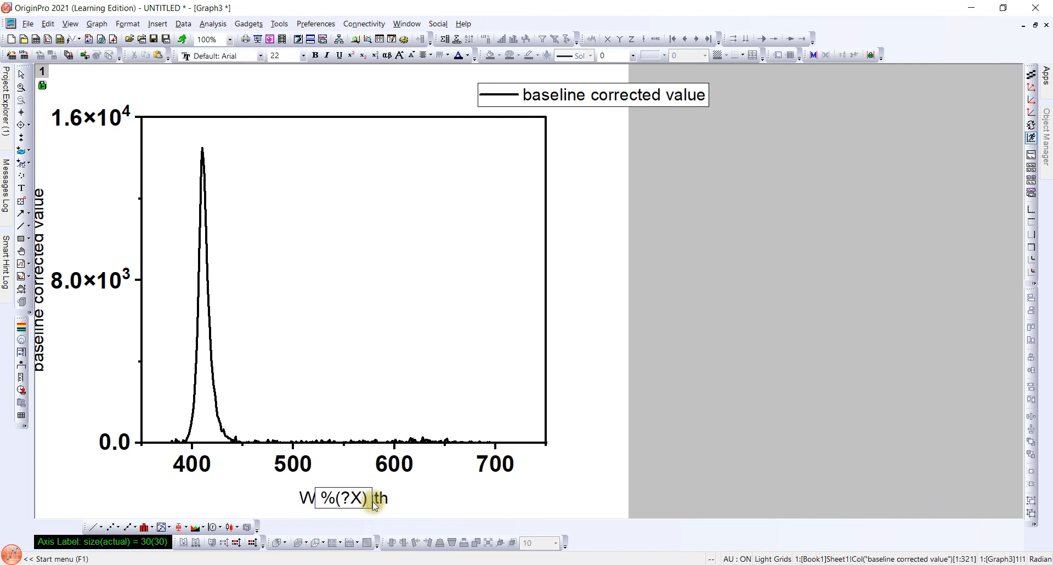
pyautogui.press('BackSpace')
pyautogui.press('BackSpace')
pyautogui.press('BackSpace')
pyautogui.press('Delete')
pyautogui.press('Delete')
pyautogui.press('capslock')
pyautogui.write('Wave')
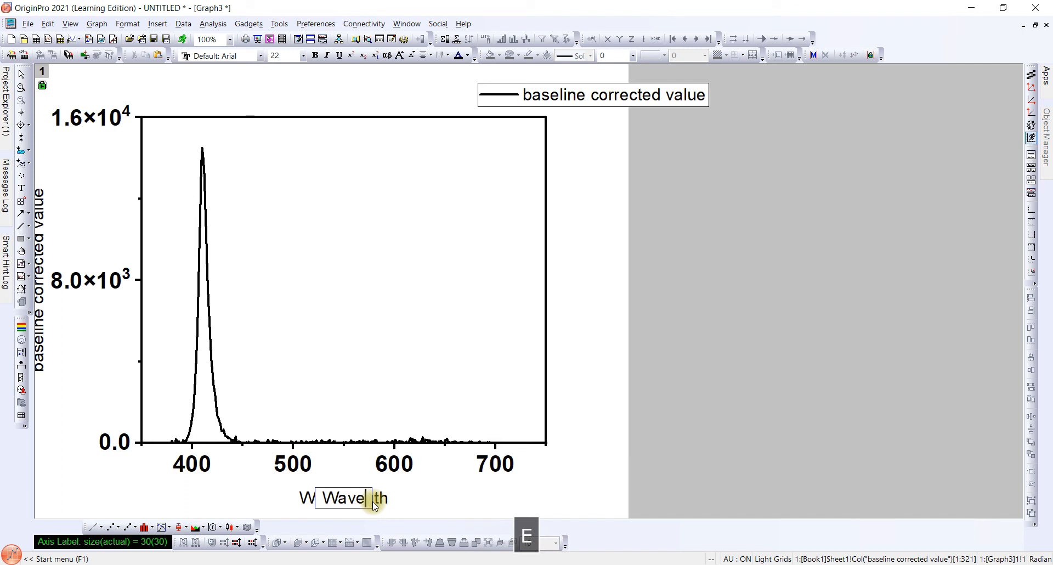
pyautogui.write('lengt')
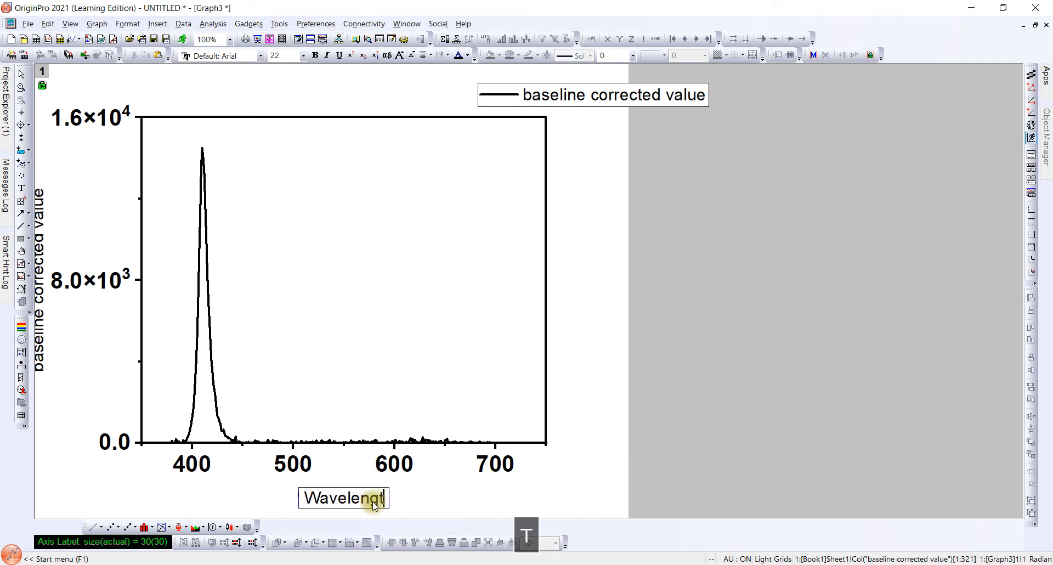
pyautogui.write('h(')
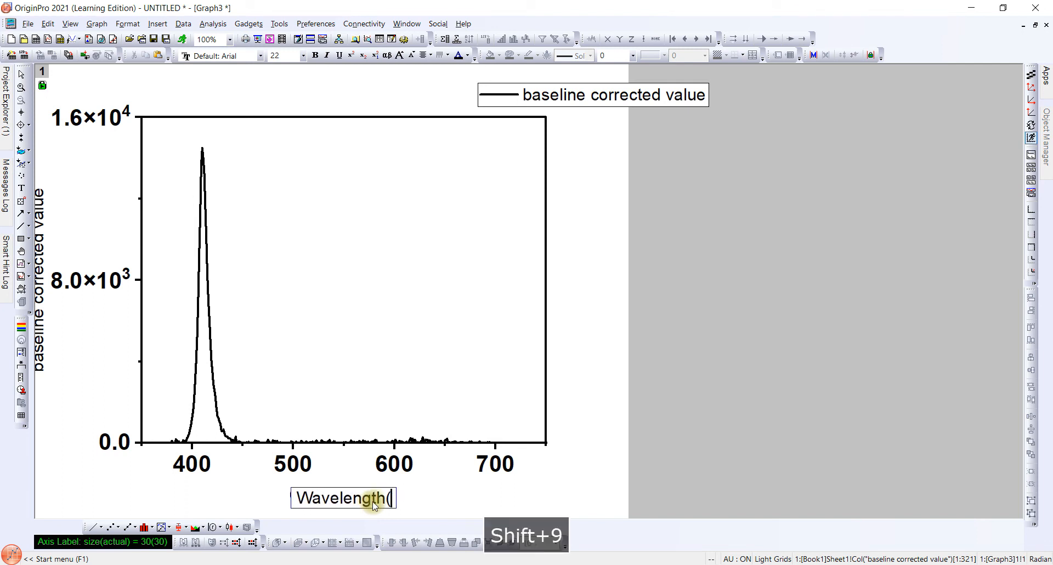
pyautogui.write('nm)')
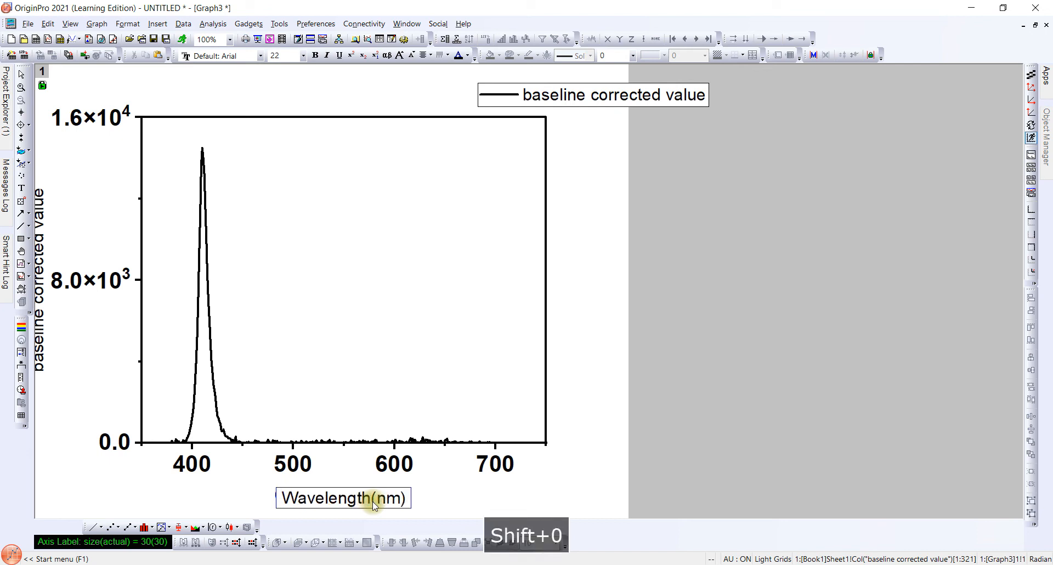
# Set the font size of the whole X axis title to 30
pyautogui.hotkey('ctrl', 'a')
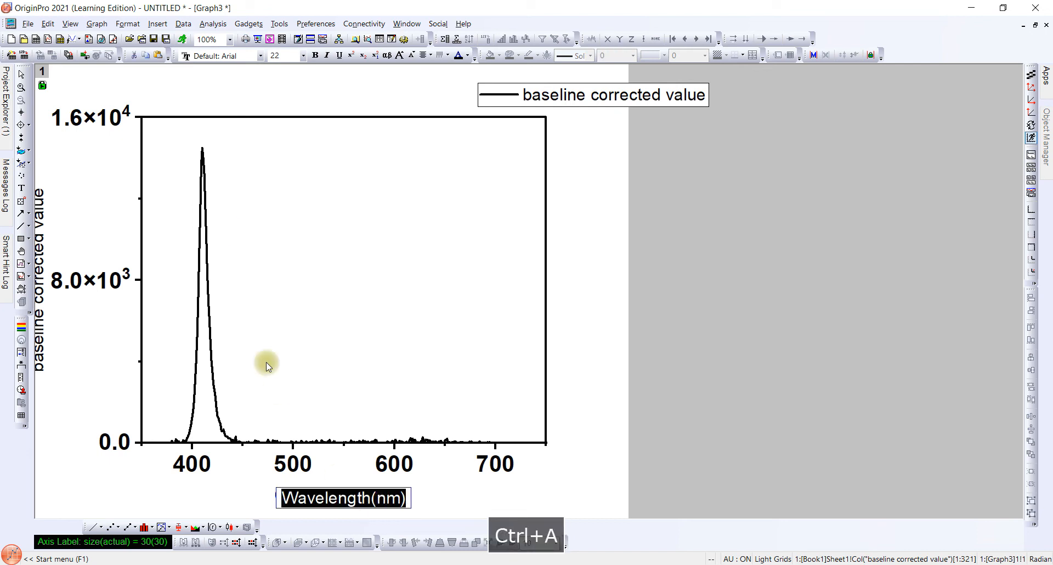
pyautogui.click(303, 56)
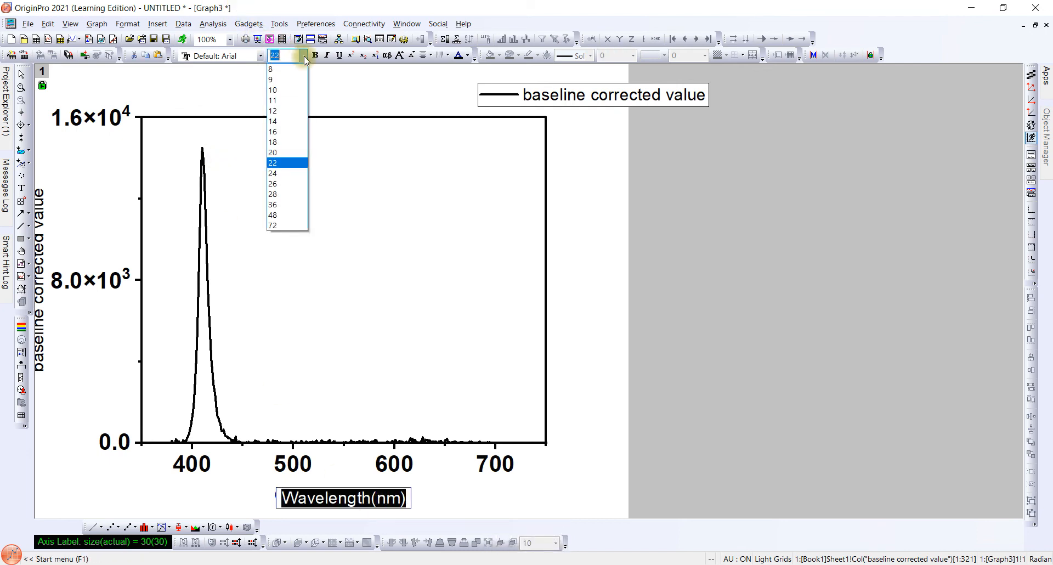
pyautogui.click(316, 56)
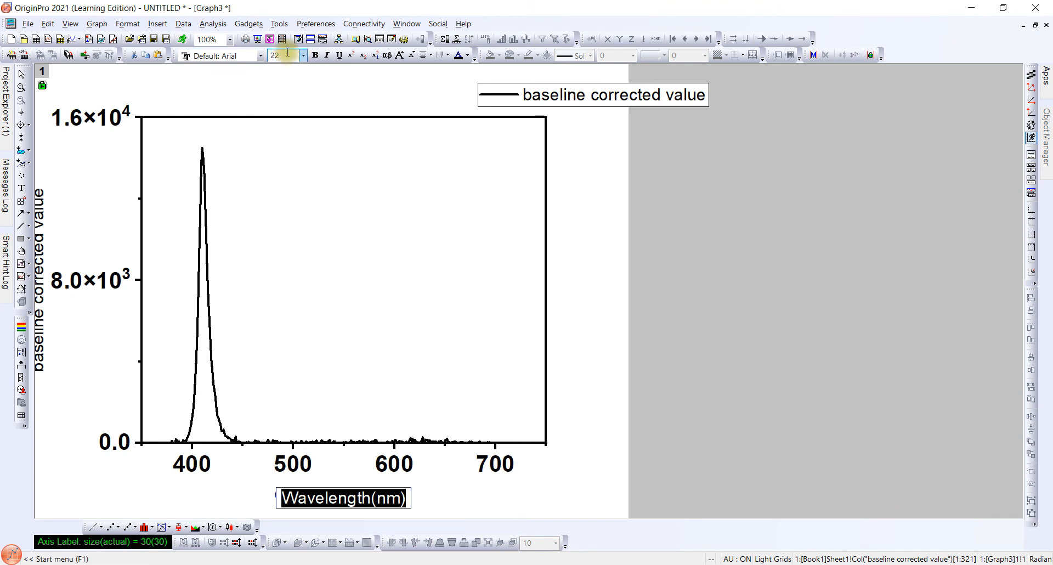
pyautogui.press('BackSpace')
pyautogui.write('39')
pyautogui.press('BackSpace')
pyautogui.write('0')
pyautogui.press('Return')
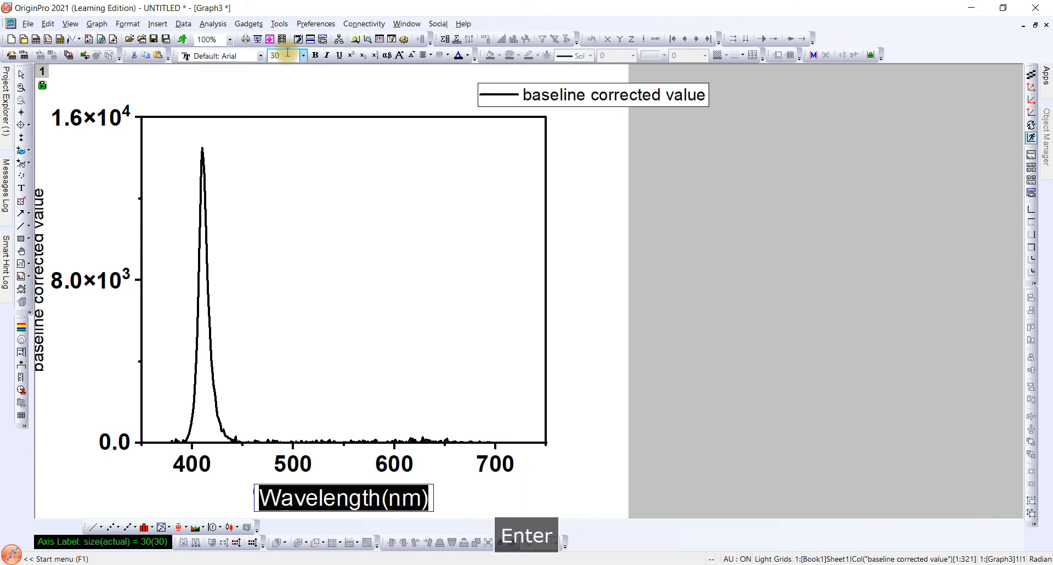
# Replace the Y axis title with "Intensity (AU)"
pyautogui.click(39, 249)
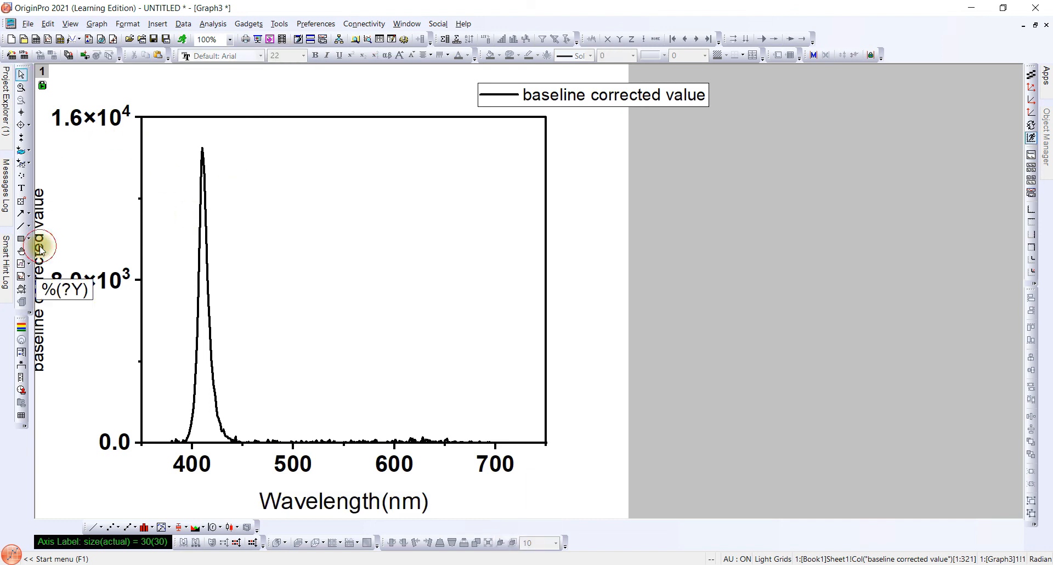
pyautogui.doubleClick(39, 248)
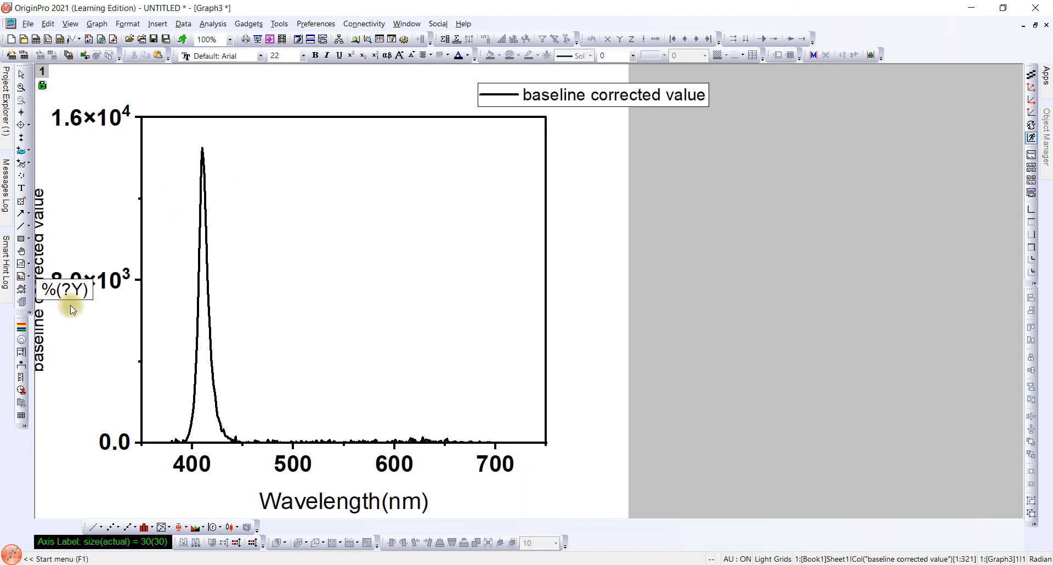
pyautogui.press('Delete')
pyautogui.press('Delete')
pyautogui.press('Delete')
pyautogui.press('capslock')
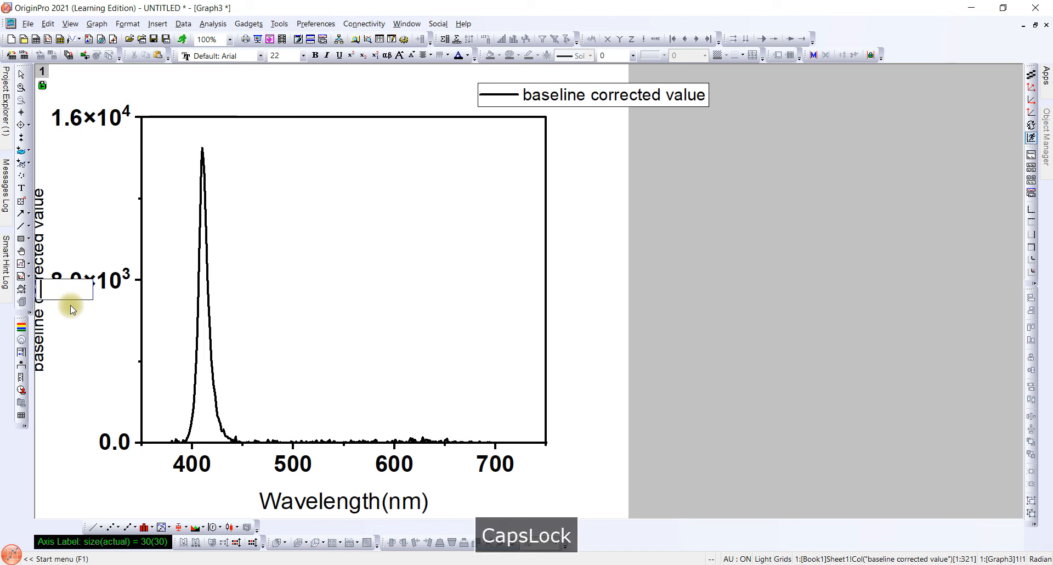
pyautogui.write('Intensity ')
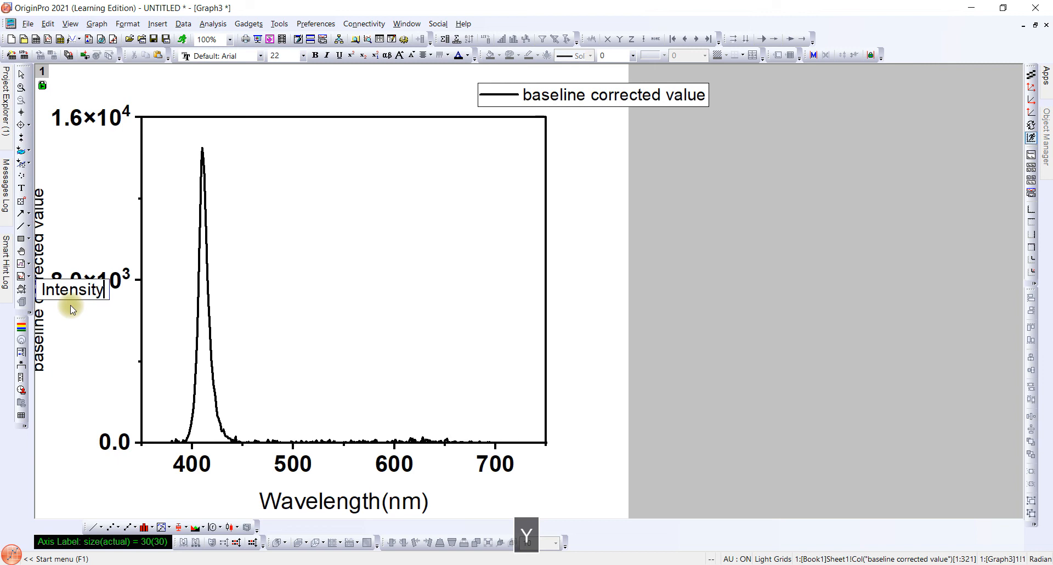
pyautogui.write('(')
pyautogui.press('capslock')
pyautogui.write('A')
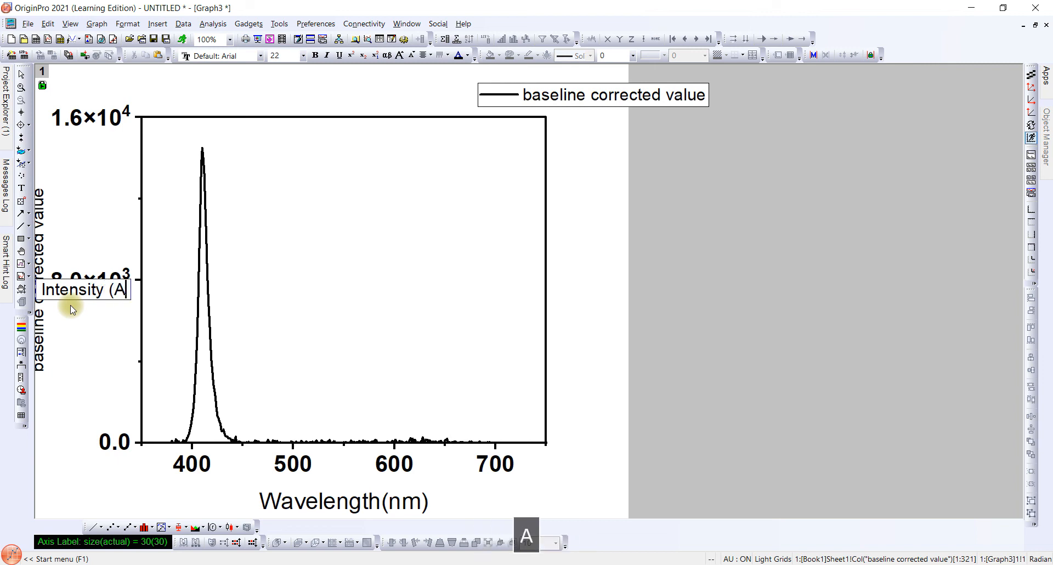
pyautogui.write('U)')
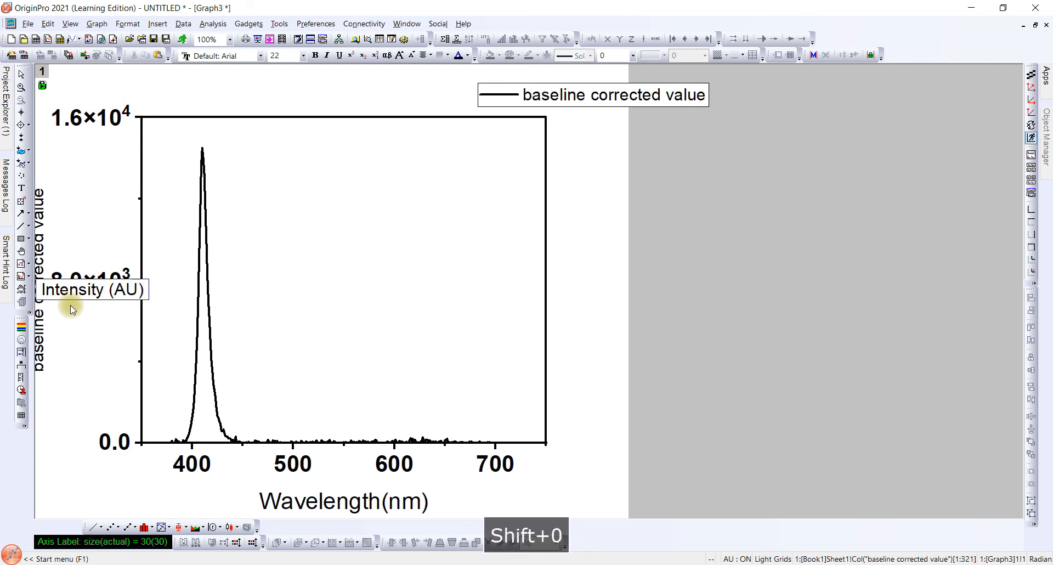
# Make the whole Y axis title bold and set its font size to 30
pyautogui.hotkey('ctrl', 'a')
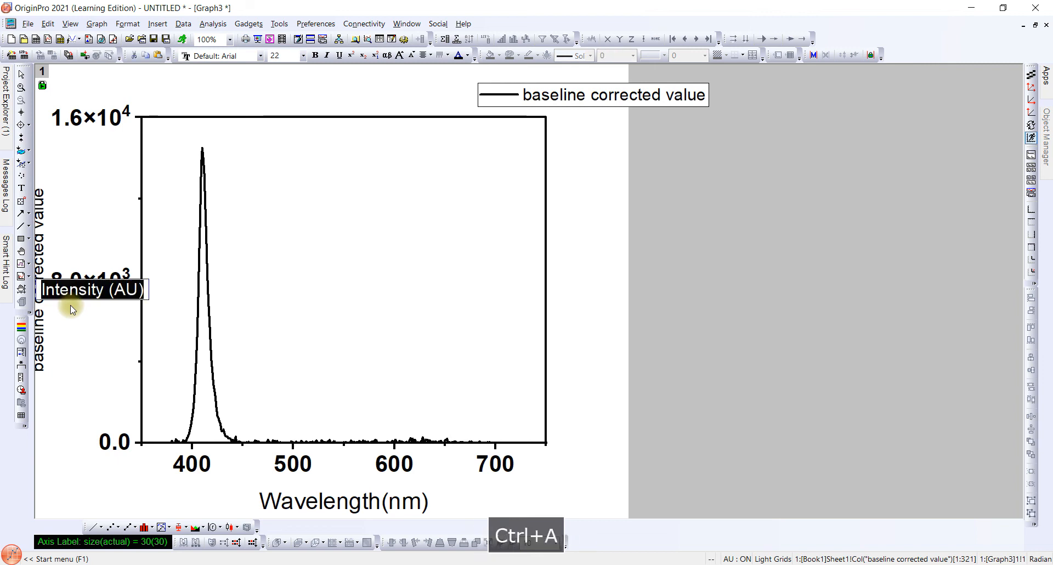
pyautogui.click(315, 55)
pyautogui.click(289, 56)
pyautogui.write('3')
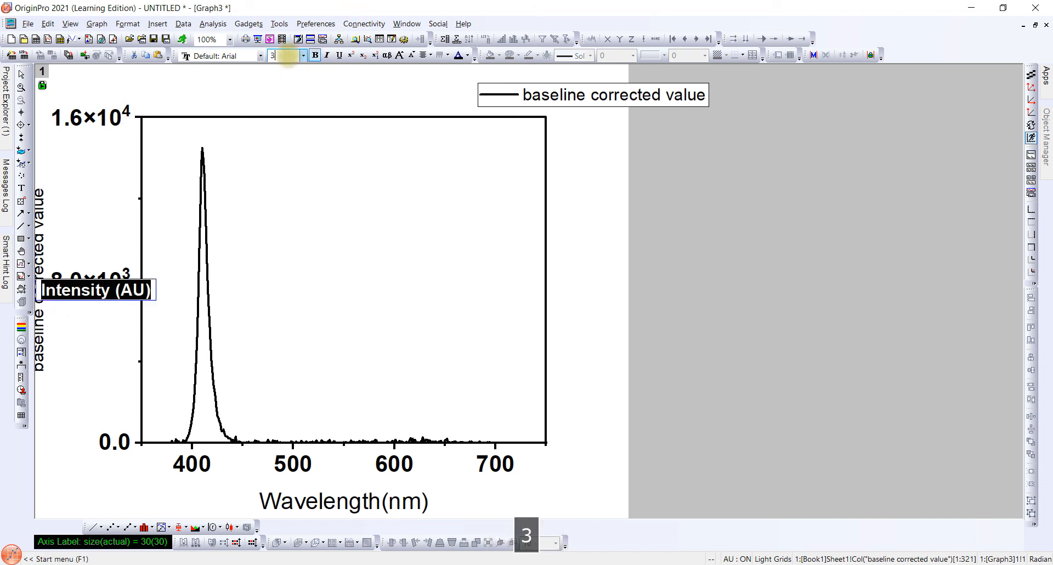
pyautogui.write('0')
pyautogui.press('Return')
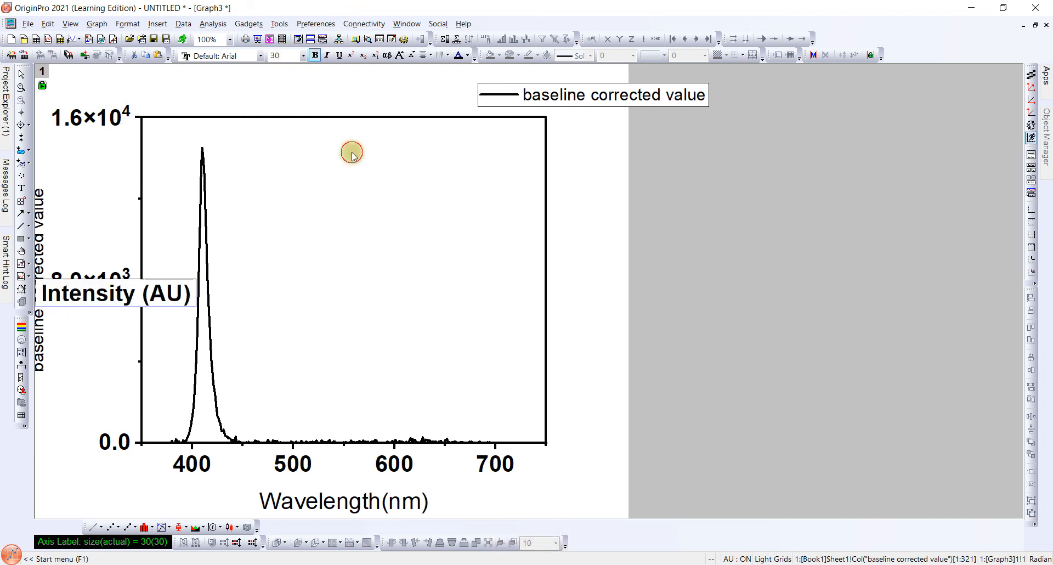
pyautogui.click(378, 262)
# Shift the graph layer rightward until the Y axis title fits on the page, and move the legend inside the frame's upper-right corner
pyautogui.click(377, 270)
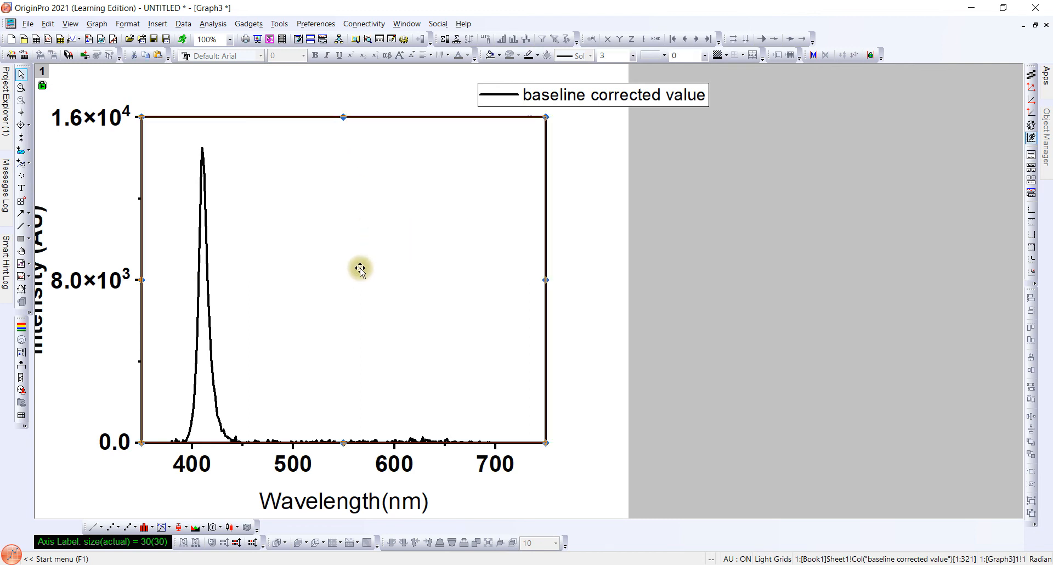
pyautogui.moveTo(374, 268); pyautogui.dragTo(399, 269)
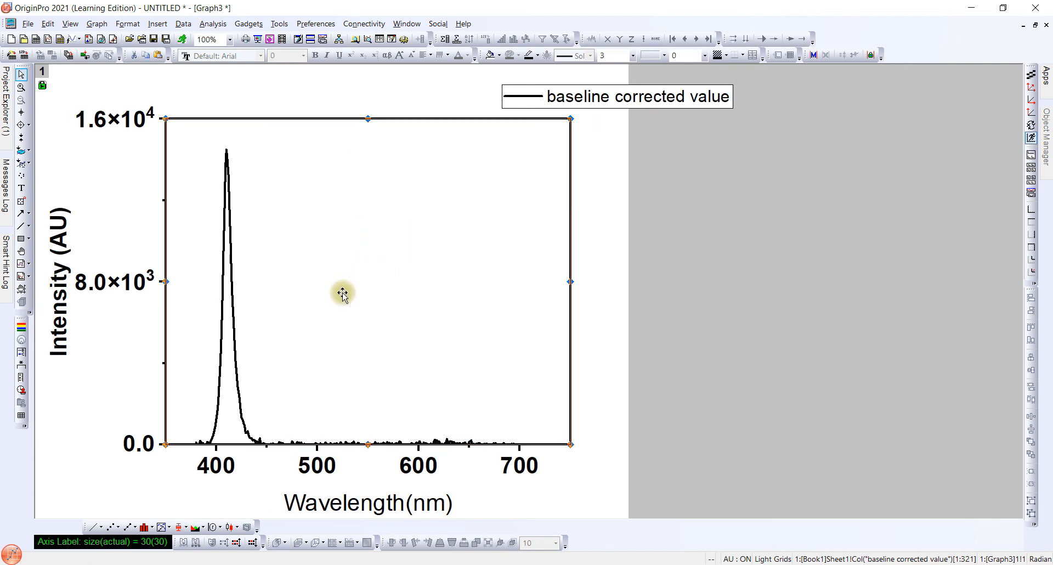
pyautogui.click(590, 97)
pyautogui.moveTo(590, 96); pyautogui.dragTo(423, 129)
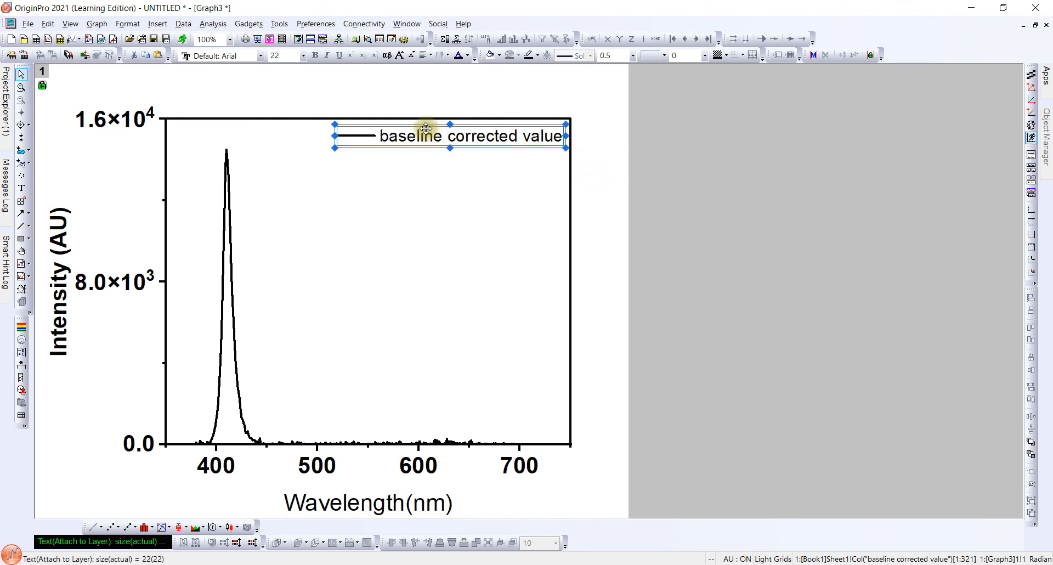
# Replace the legend entry's text with "PL SPECTRA", keeping the line symbol
pyautogui.doubleClick(431, 138)
pyautogui.press('BackSpace')
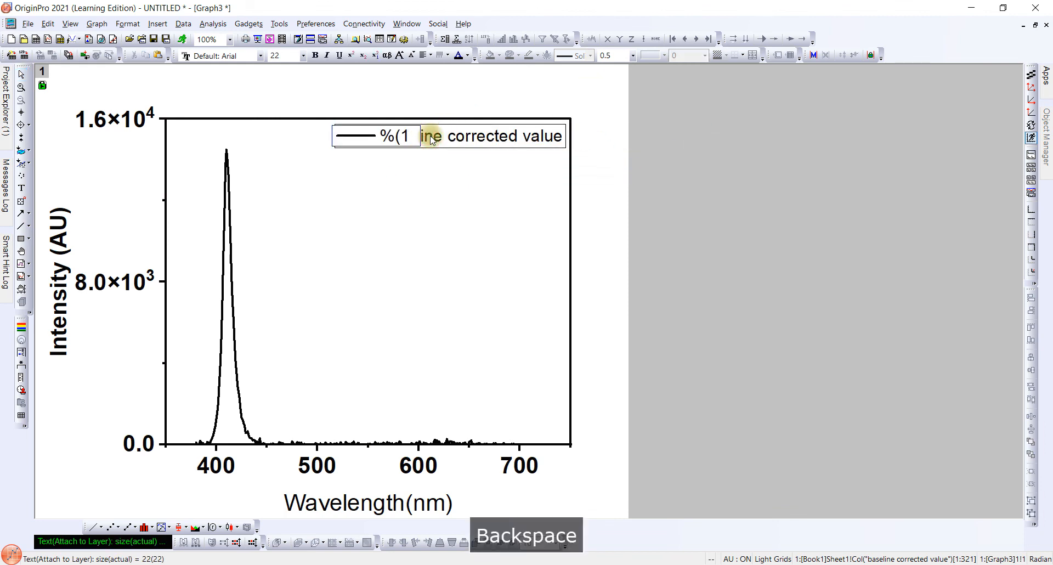
pyautogui.write('PL SPECTRA')
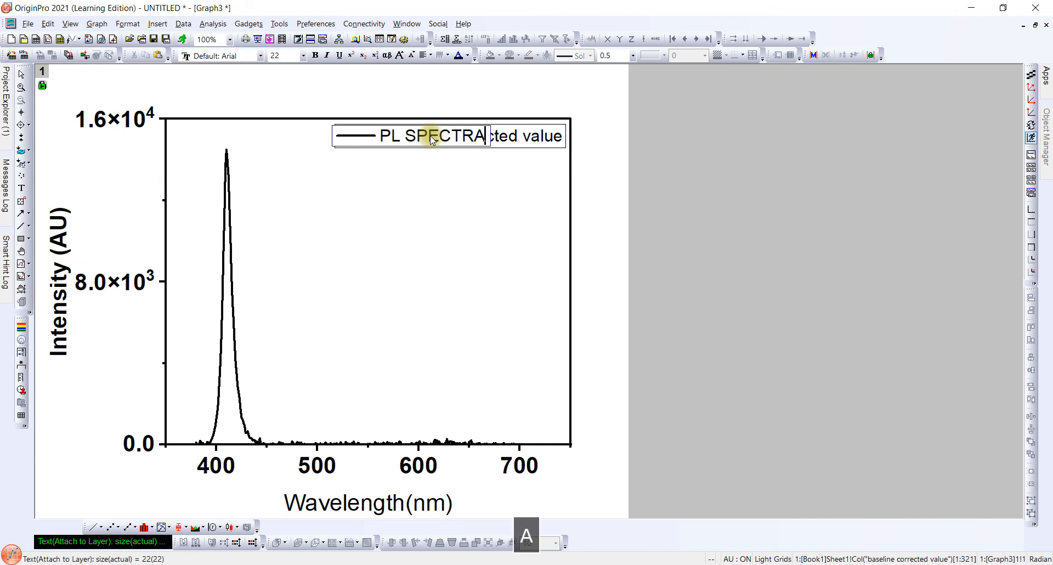
# Make the legend text bold and set its font size to 30
pyautogui.hotkey('ctrl', 'a')
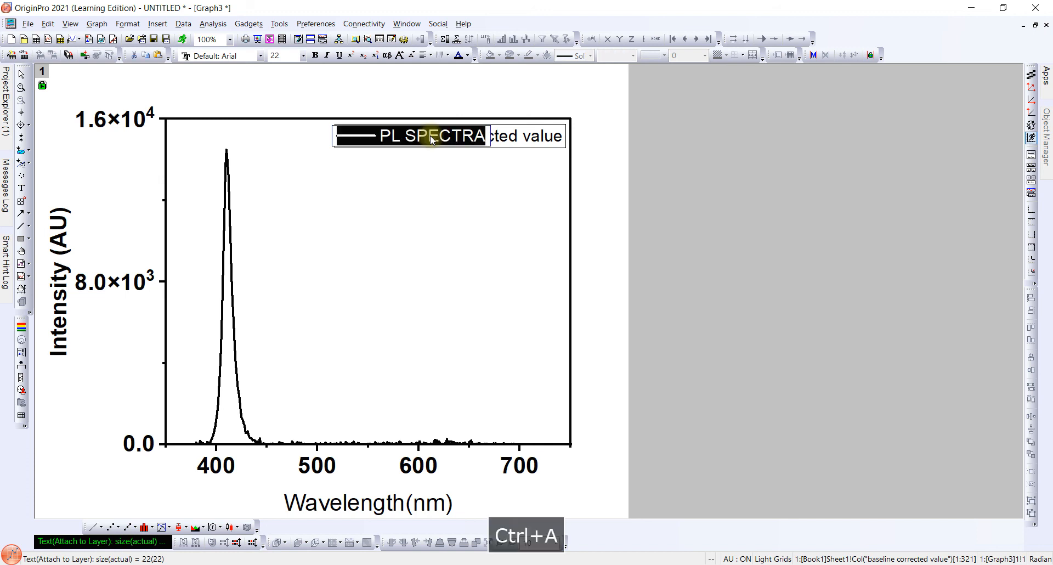
pyautogui.click(316, 55)
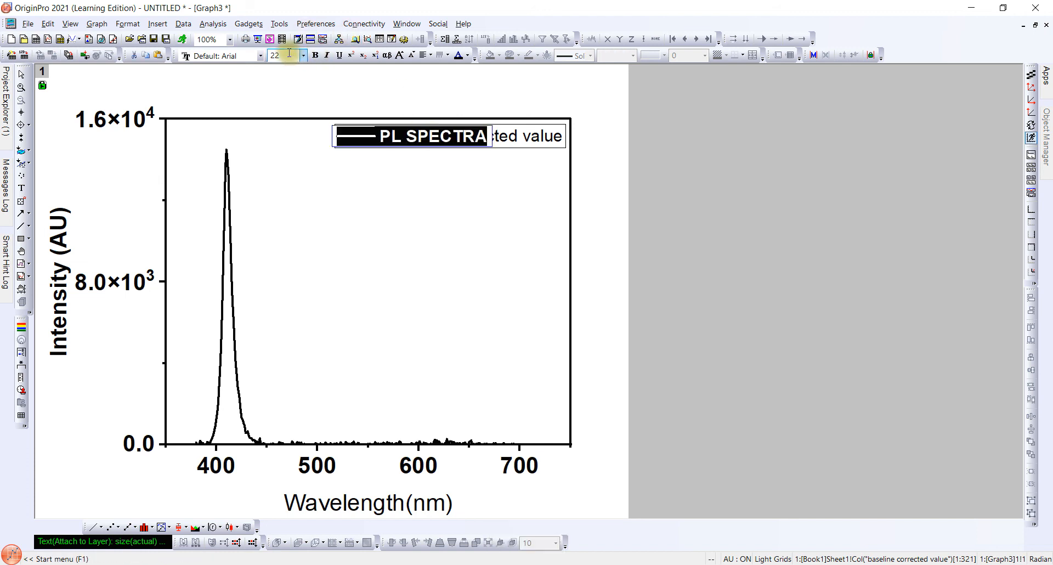
pyautogui.write('30')
pyautogui.press('Return')
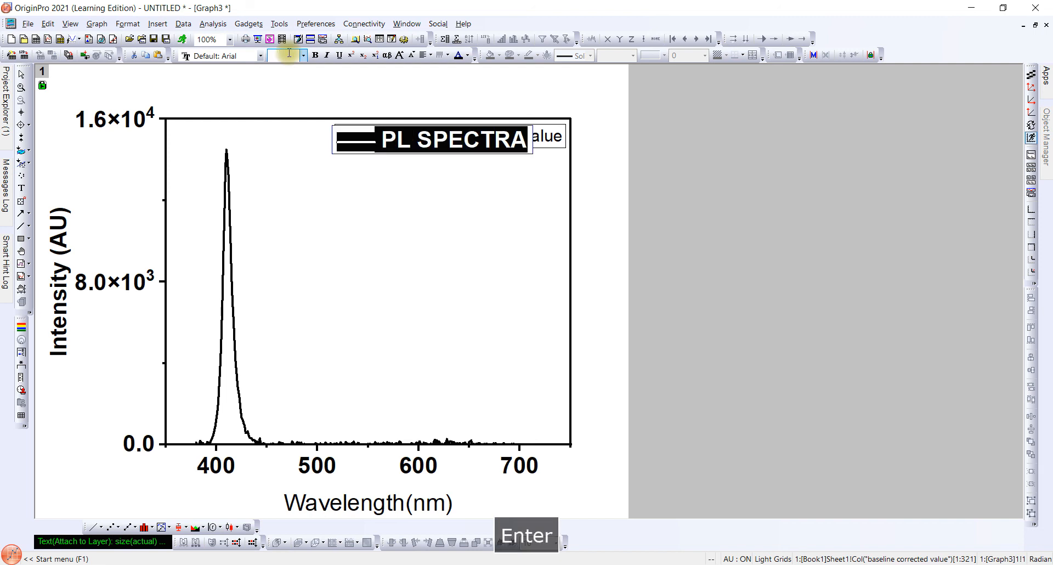
pyautogui.click(360, 196)
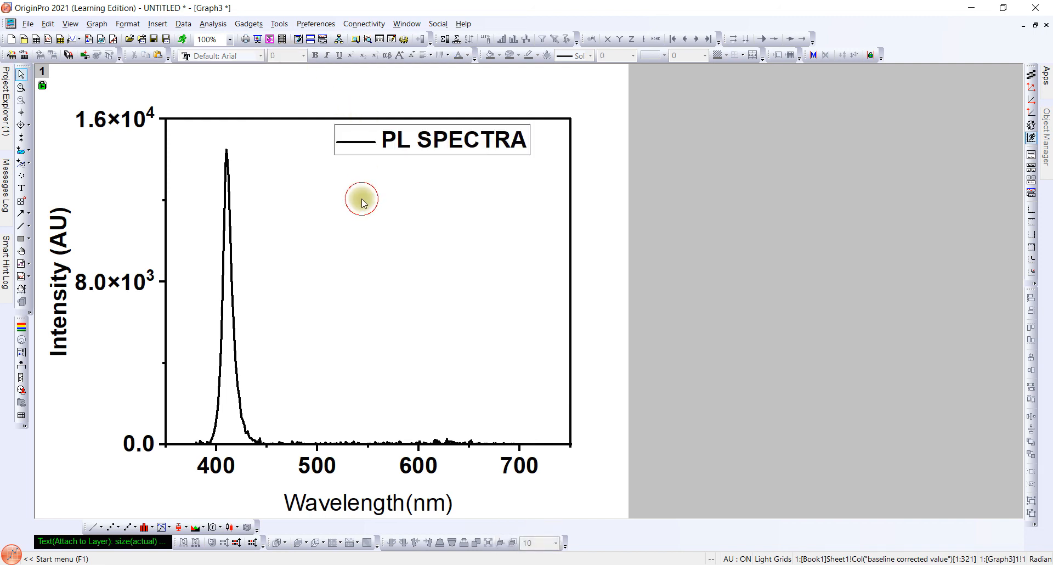
# Remove the box around the legend by setting its frame to None in the legend properties
pyautogui.click(479, 159)
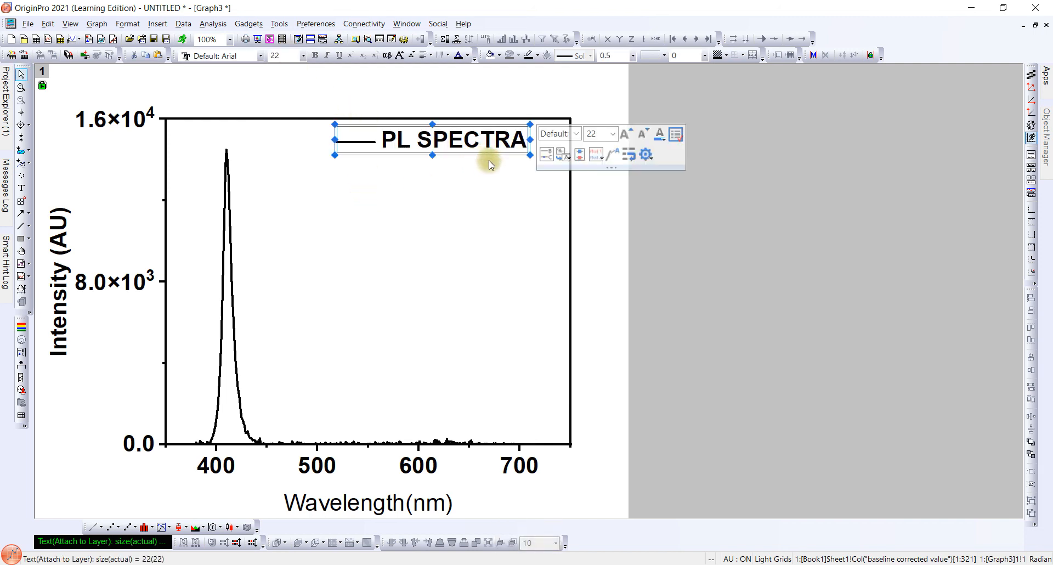
pyautogui.rightClick(486, 155)
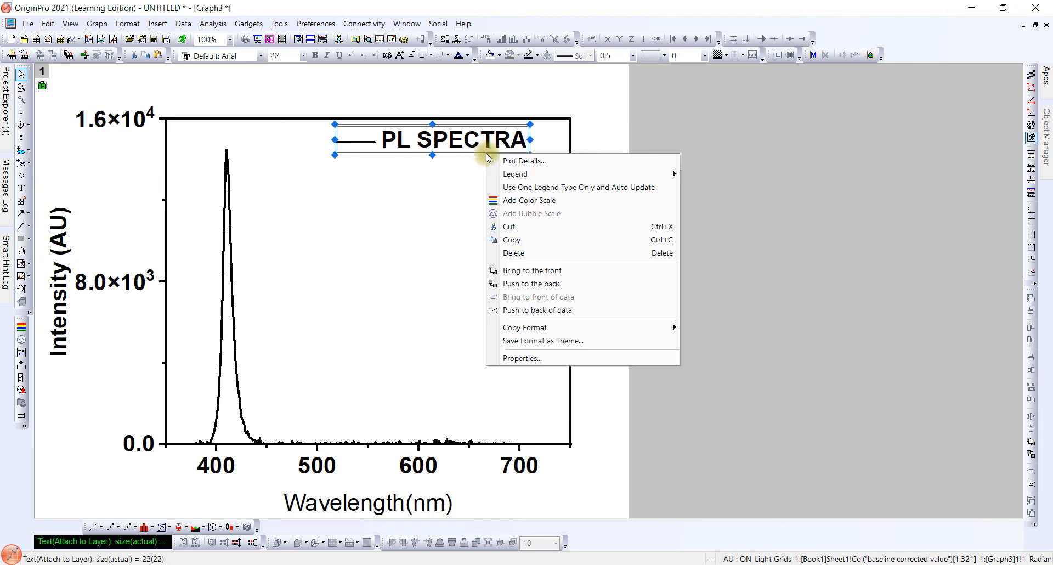
pyautogui.click(587, 358)
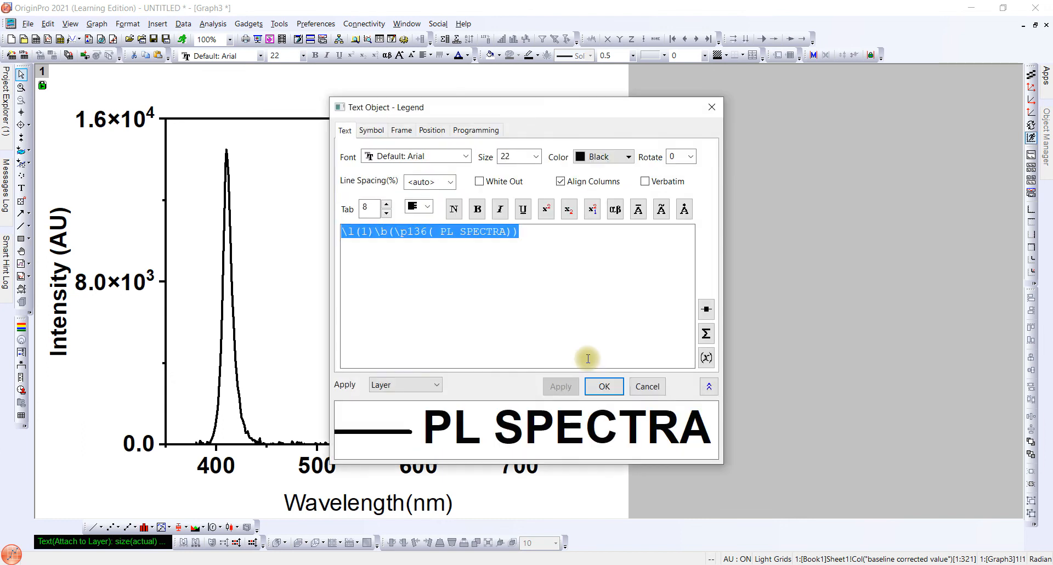
pyautogui.click(400, 130)
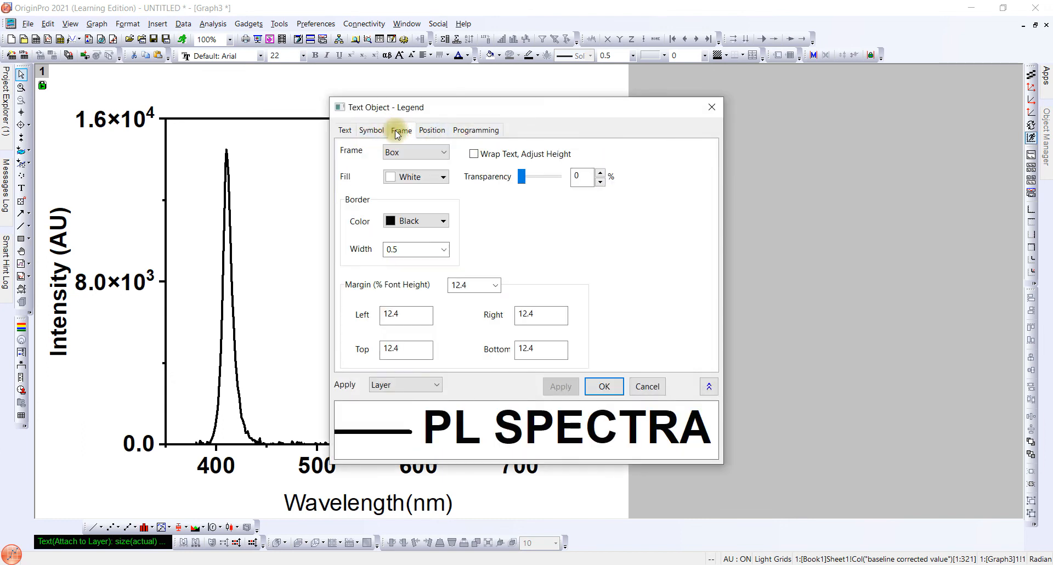
pyautogui.click(442, 158)
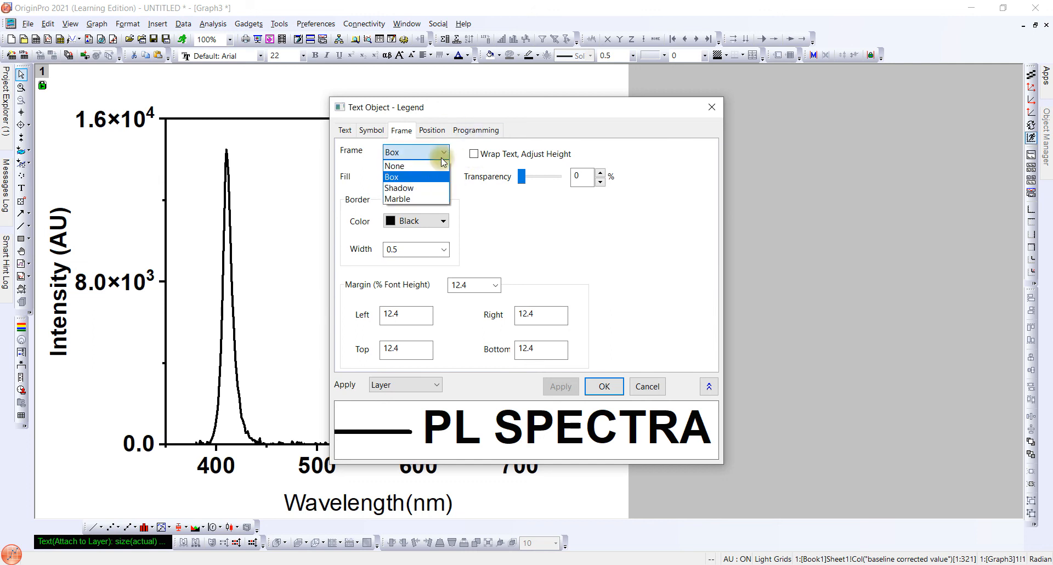
pyautogui.click(412, 172)
pyautogui.press('Return')
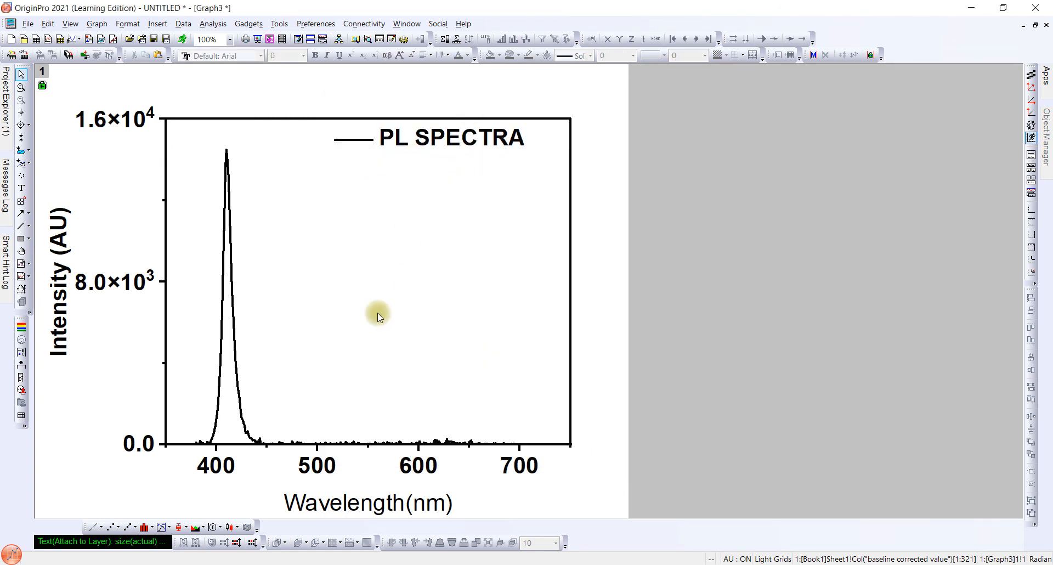
# Read the X and Y coordinates at the top of the emission peak with the Screen Reader tool
pyautogui.click(378, 315)
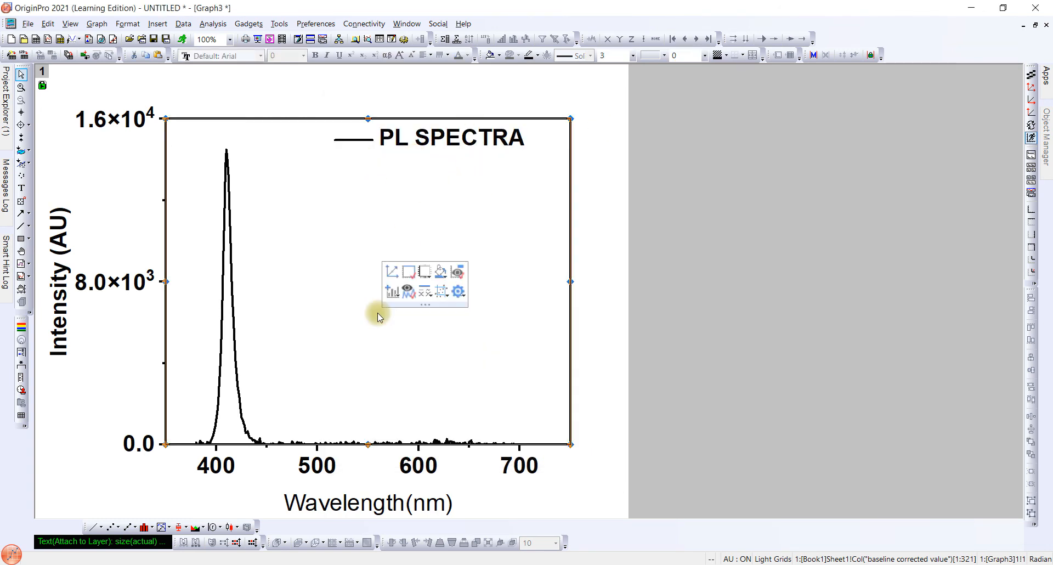
pyautogui.click(611, 250)
pyautogui.click(21, 112)
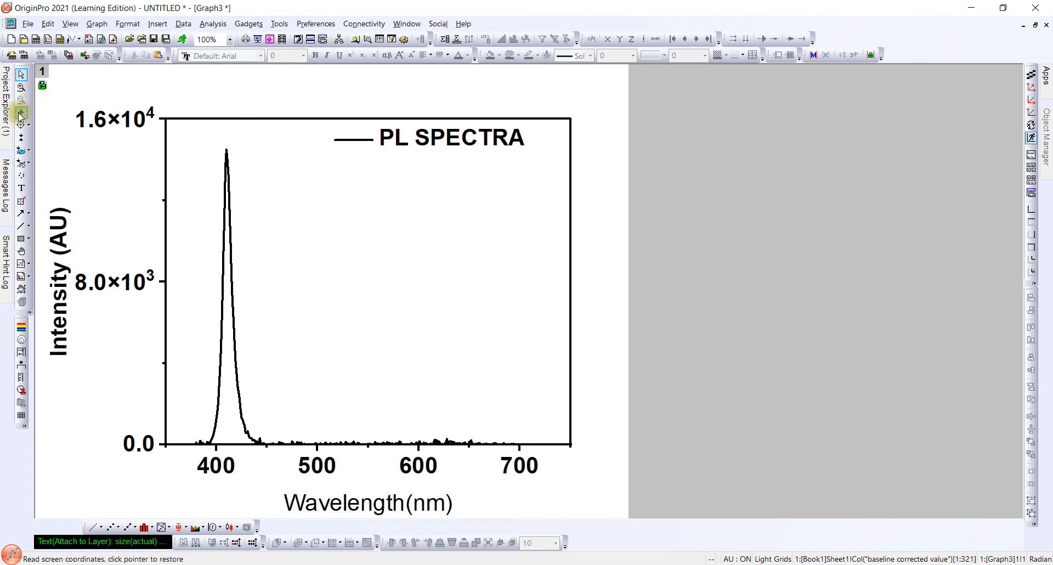
pyautogui.click(228, 149)
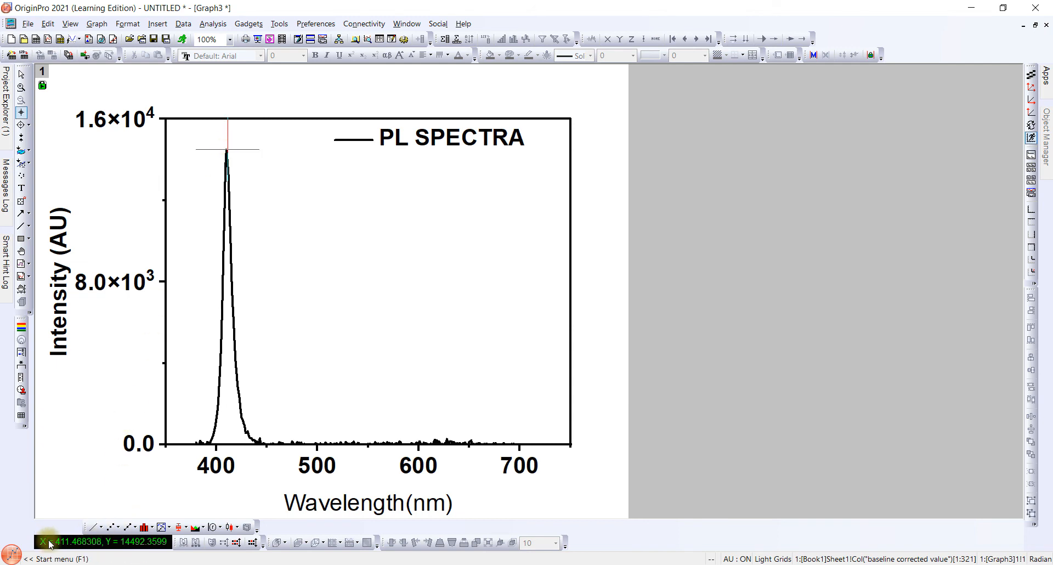